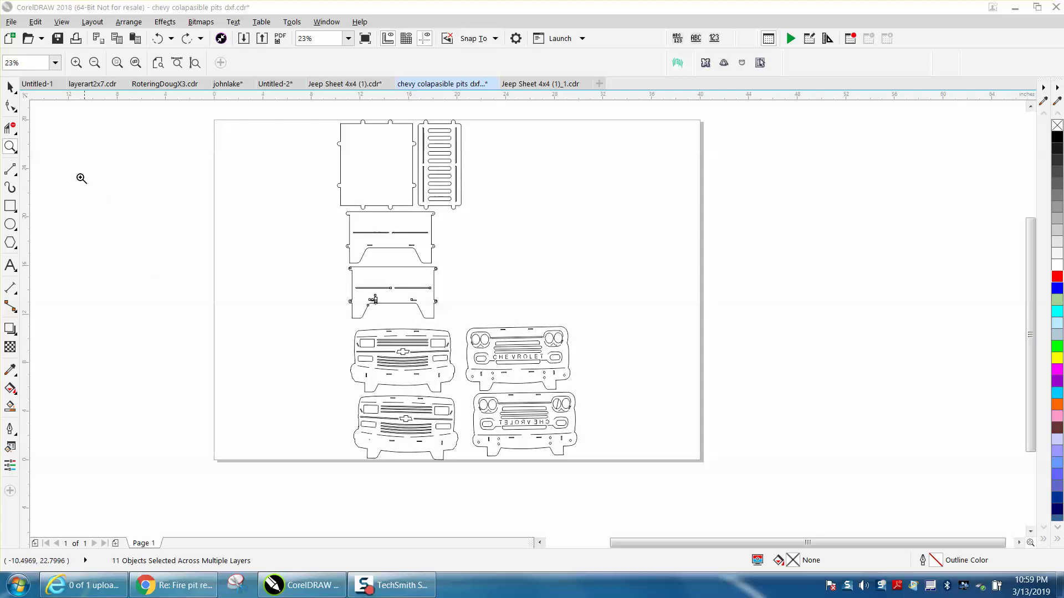
Zoom in on the grille, delete its outer outline, then undo the deletion.
{"action": "left_click_drag", "start_coordinate": [456, 316], "coordinate": [599, 399]}
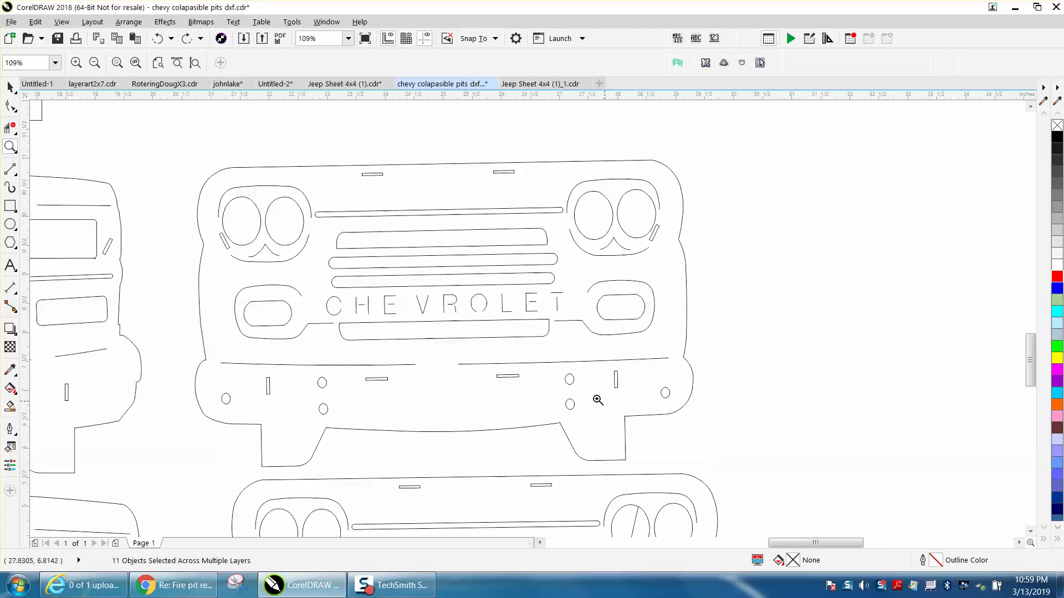
{"action": "left_click", "coordinate": [8, 89]}
{"action": "left_click", "coordinate": [257, 168]}
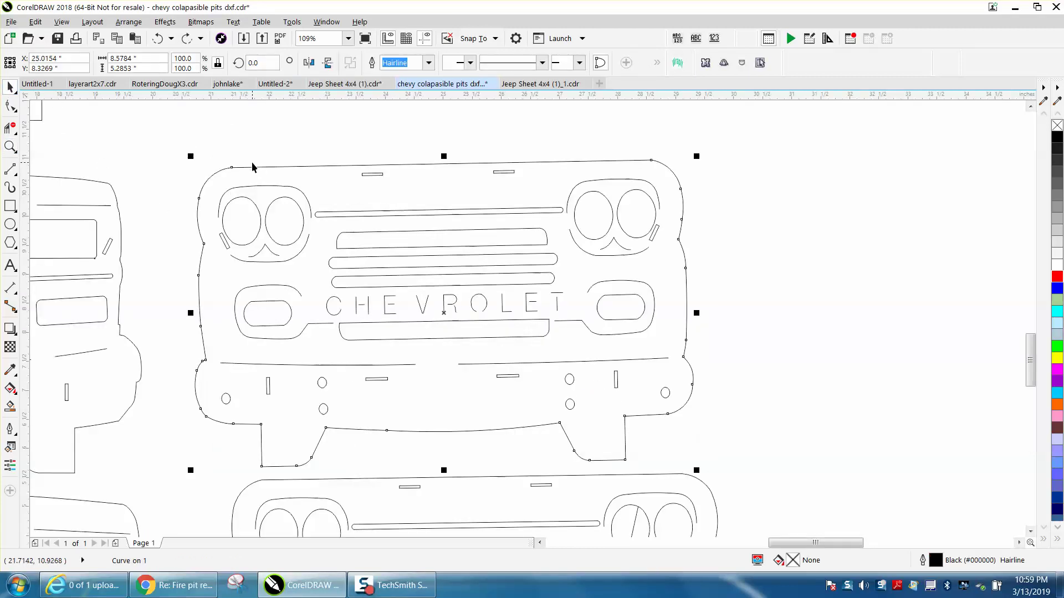
{"action": "key", "text": "Delete"}
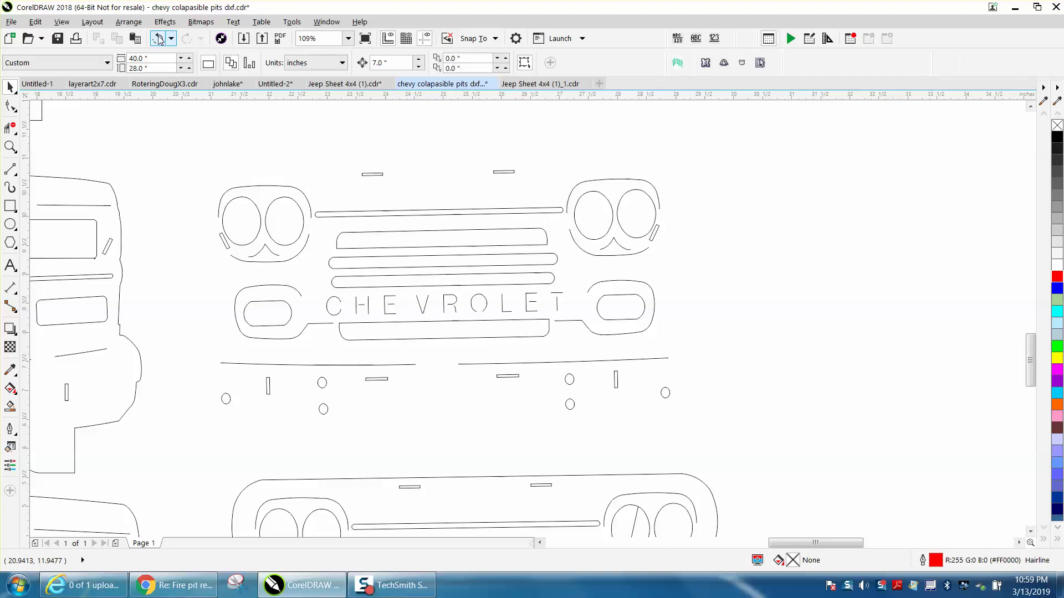
{"action": "left_click", "coordinate": [159, 39]}
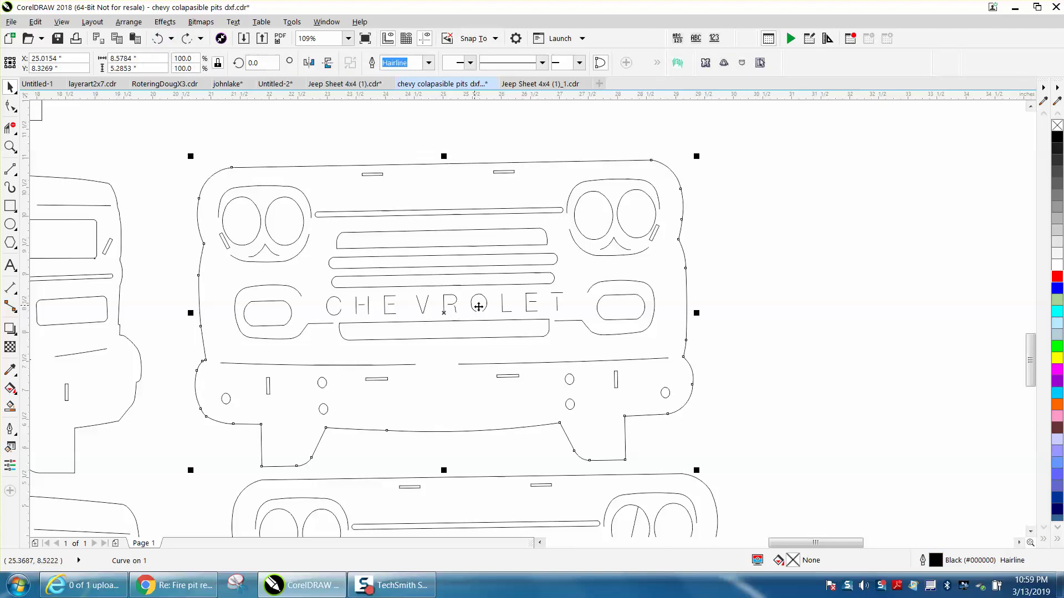
Zoom in on the left headlight and display its nodes.
{"action": "left_click", "coordinate": [11, 147]}
{"action": "left_click_drag", "start_coordinate": [210, 187], "coordinate": [359, 263]}
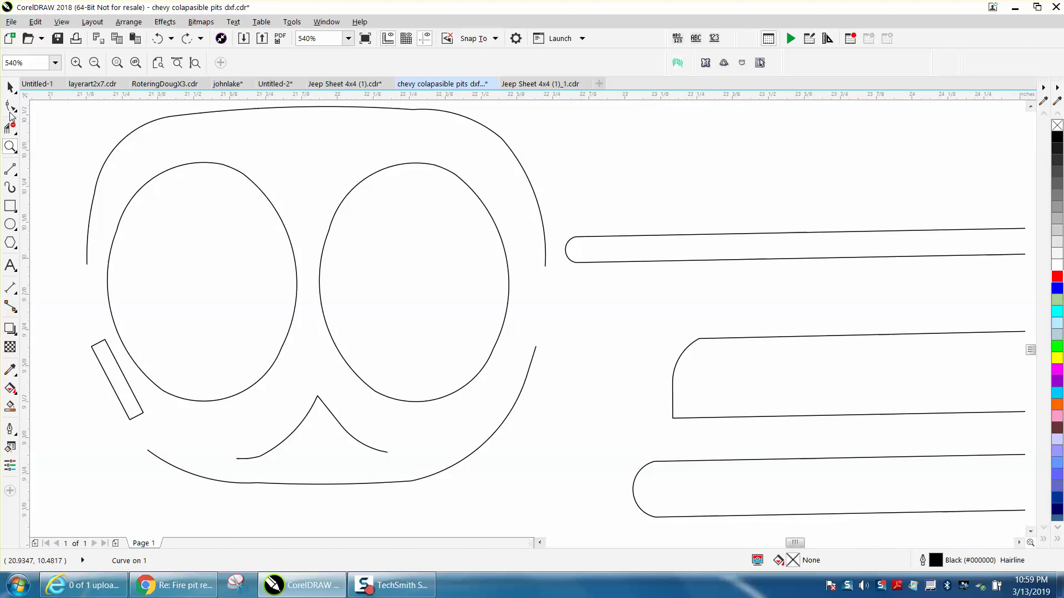
{"action": "left_click", "coordinate": [11, 105]}
{"action": "left_click", "coordinate": [210, 162]}
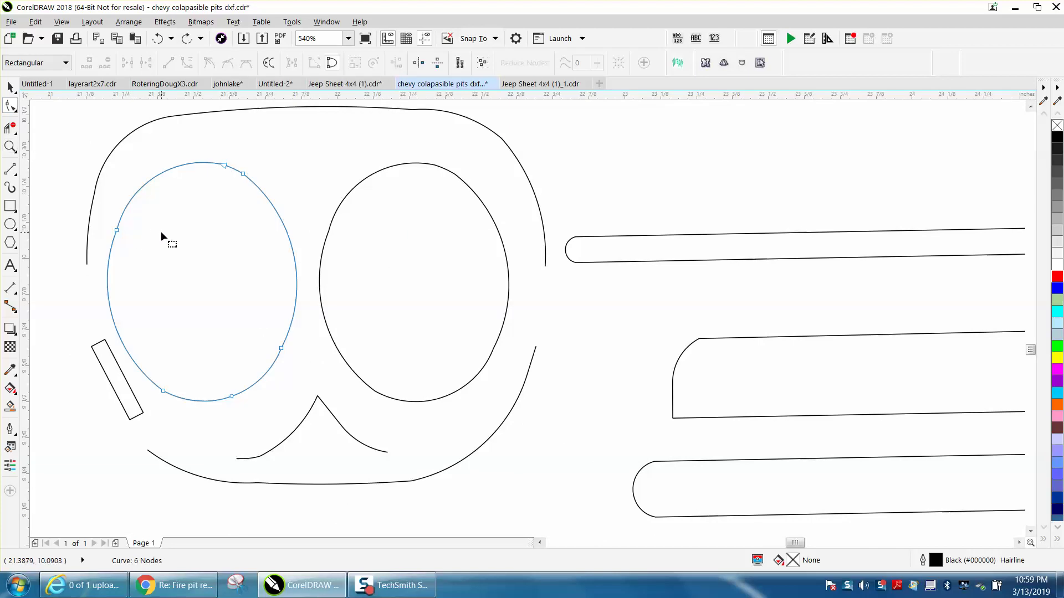
{"action": "scroll", "coordinate": [190, 236], "scroll_direction": "down", "scroll_amount": 3}
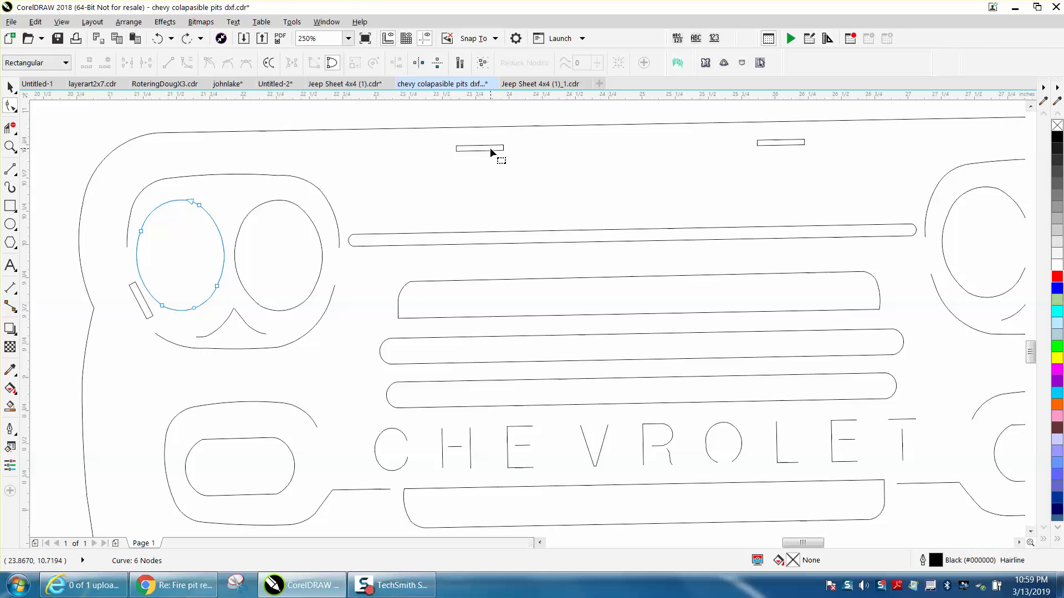
{"action": "scroll", "coordinate": [491, 152], "scroll_direction": "down", "scroll_amount": 2}
{"action": "scroll", "coordinate": [490, 155], "scroll_direction": "down", "scroll_amount": 2}
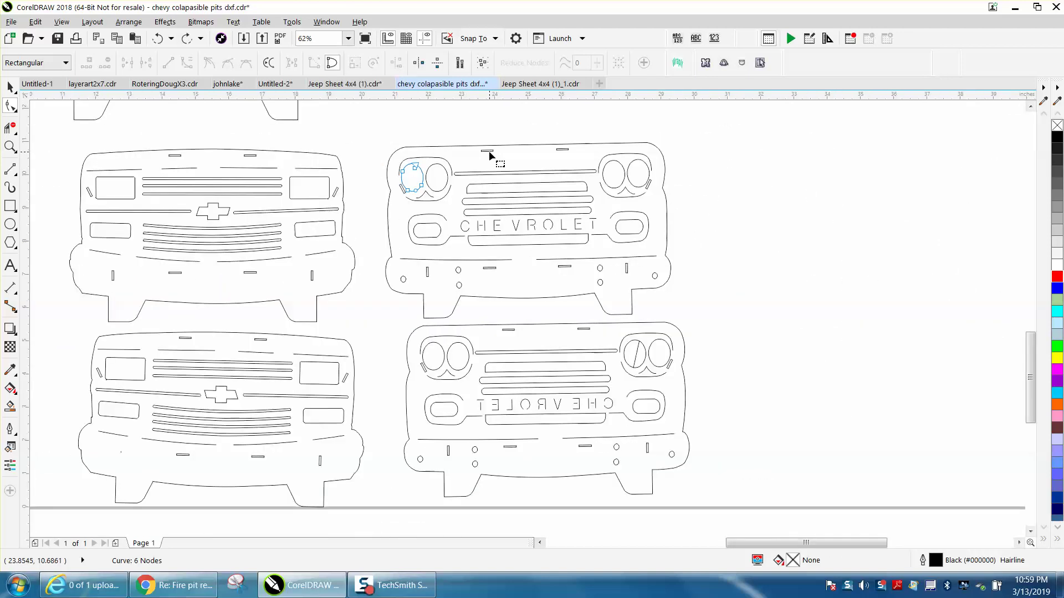
Dimension the top tab slot's height at 0.04 inch, then marquee-select the whole grille.
{"action": "left_click", "coordinate": [11, 146]}
{"action": "left_click_drag", "start_coordinate": [488, 139], "coordinate": [521, 171]}
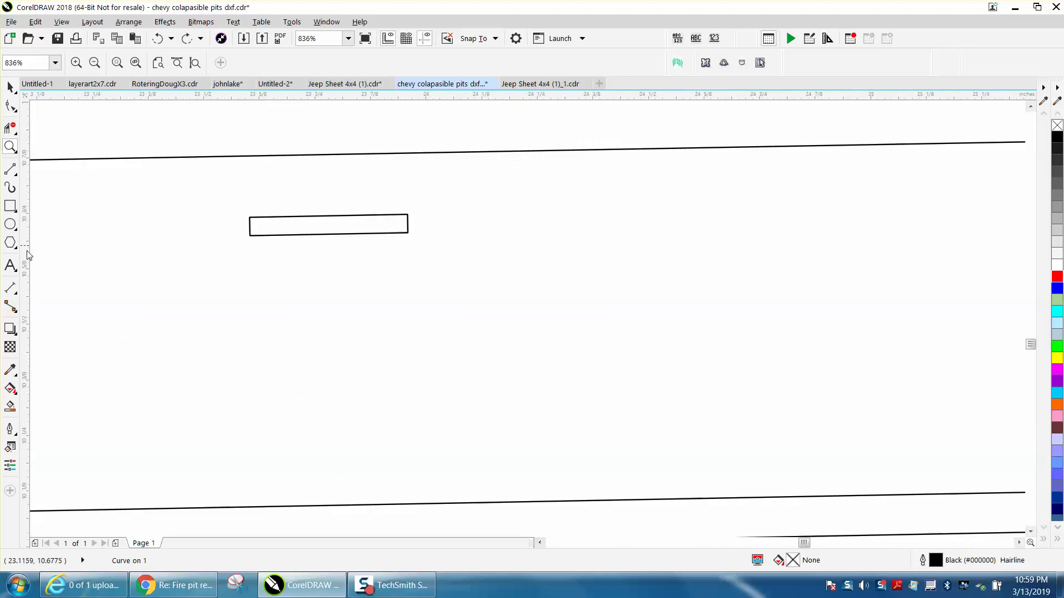
{"action": "left_click", "coordinate": [10, 288]}
{"action": "left_click", "coordinate": [332, 216]}
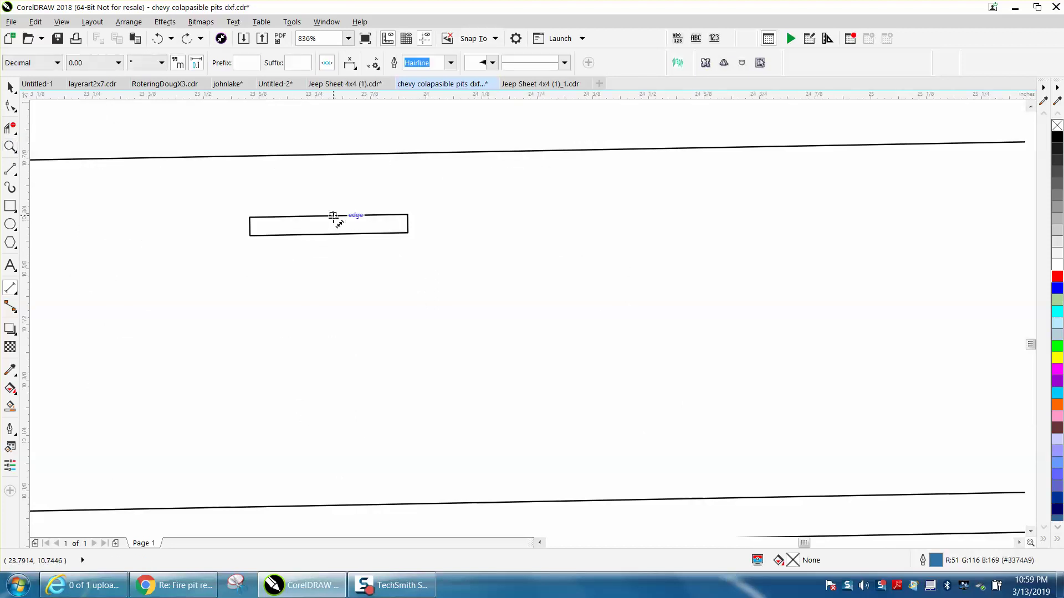
{"action": "left_click", "coordinate": [444, 230]}
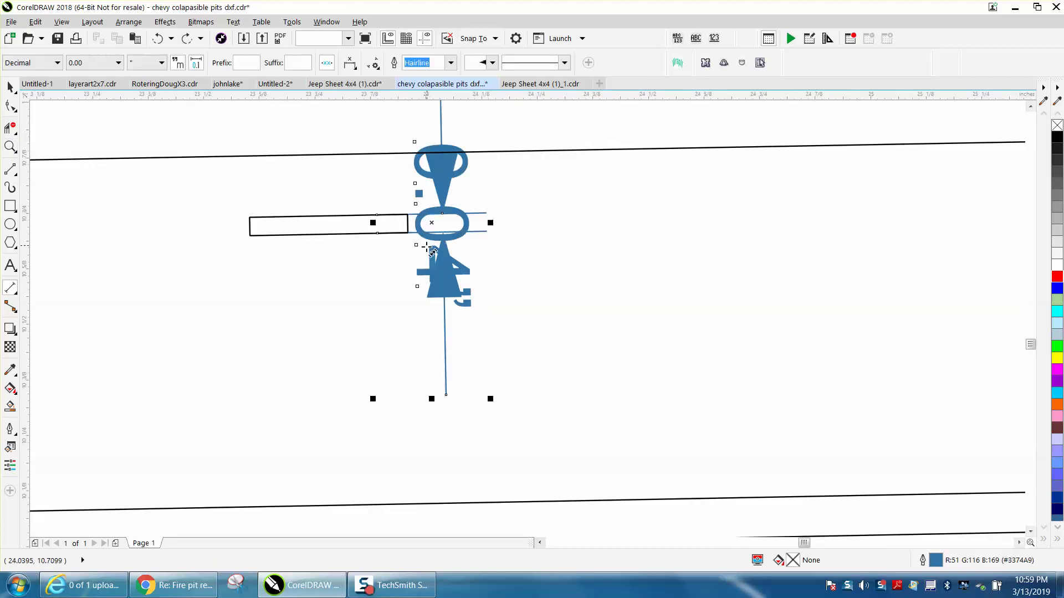
{"action": "scroll", "coordinate": [422, 253], "scroll_direction": "down", "scroll_amount": 3}
{"action": "scroll", "coordinate": [421, 242], "scroll_direction": "down", "scroll_amount": 2}
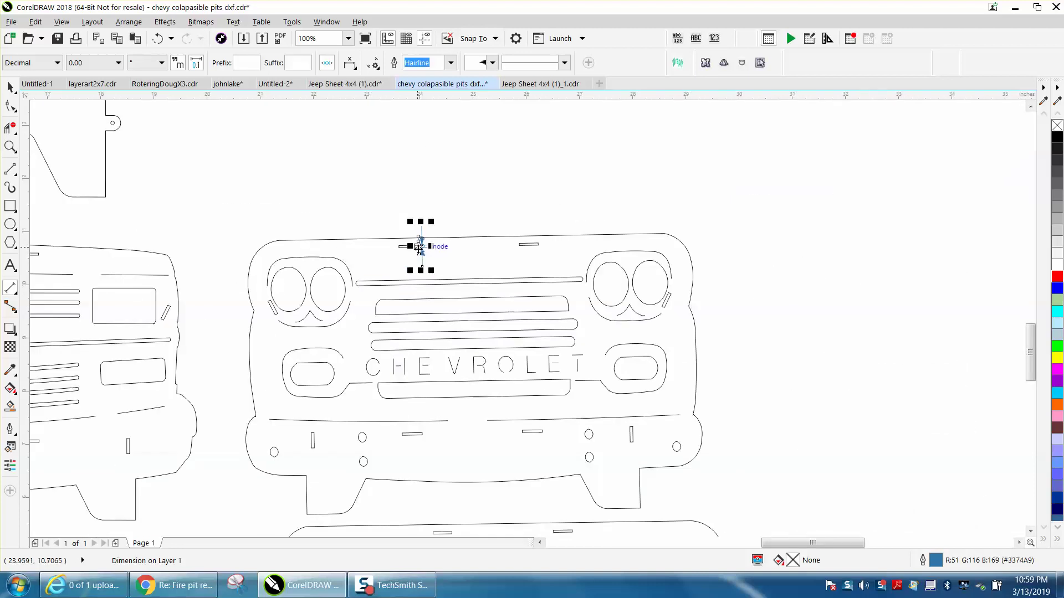
{"action": "left_click", "coordinate": [11, 89]}
{"action": "scroll", "coordinate": [208, 159], "scroll_direction": "down", "scroll_amount": 2}
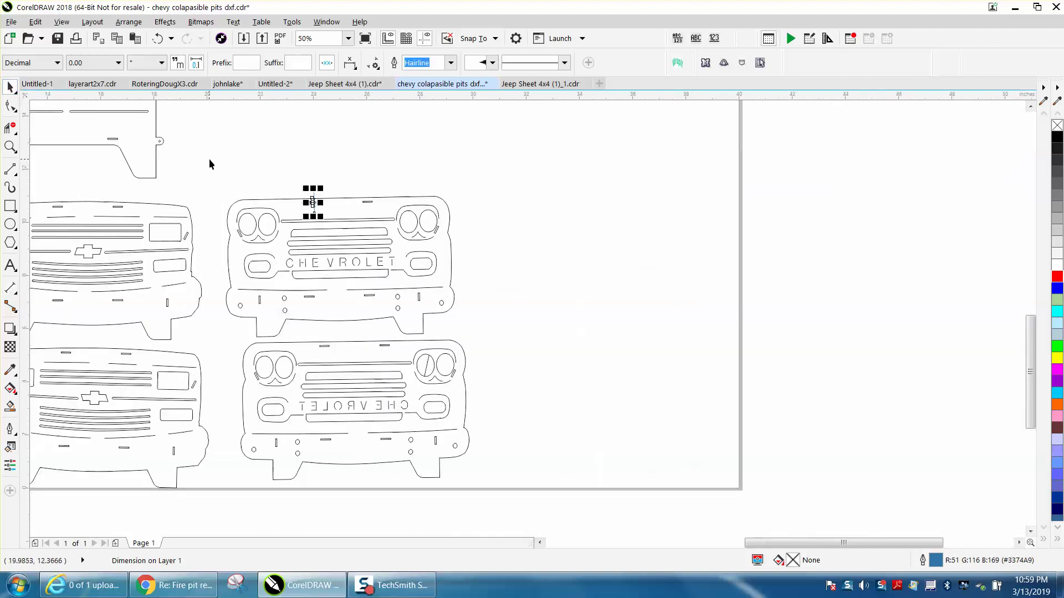
{"action": "mouse_move", "coordinate": [210, 167]}
{"action": "left_mouse_down"}
{"action": "mouse_move", "coordinate": [346, 315]}
{"action": "mouse_move", "coordinate": [485, 338]}
{"action": "left_mouse_up"}
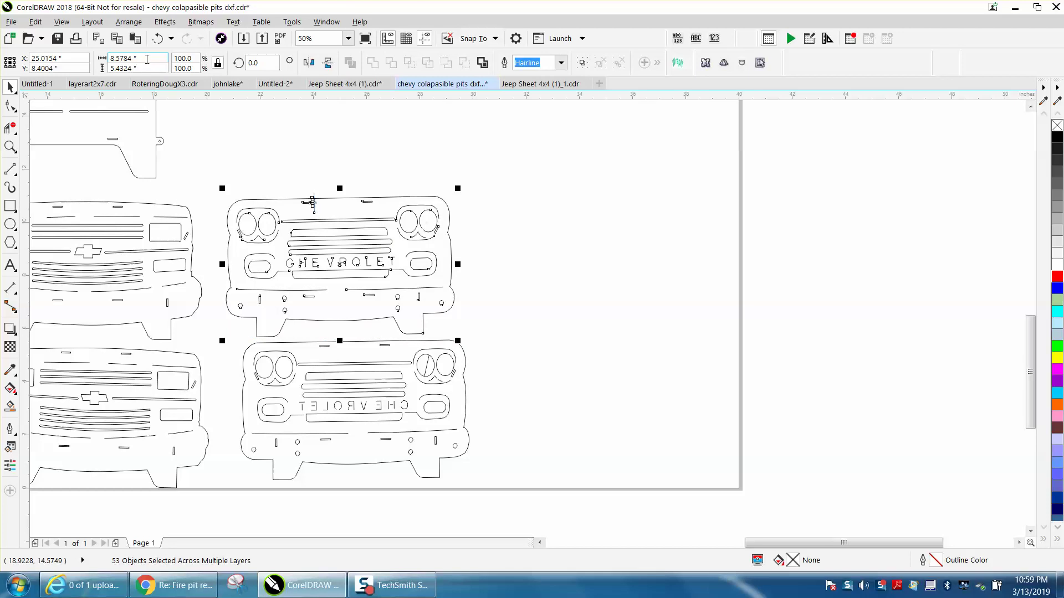
{"action": "scroll", "coordinate": [385, 149], "scroll_direction": "down", "scroll_amount": 2}
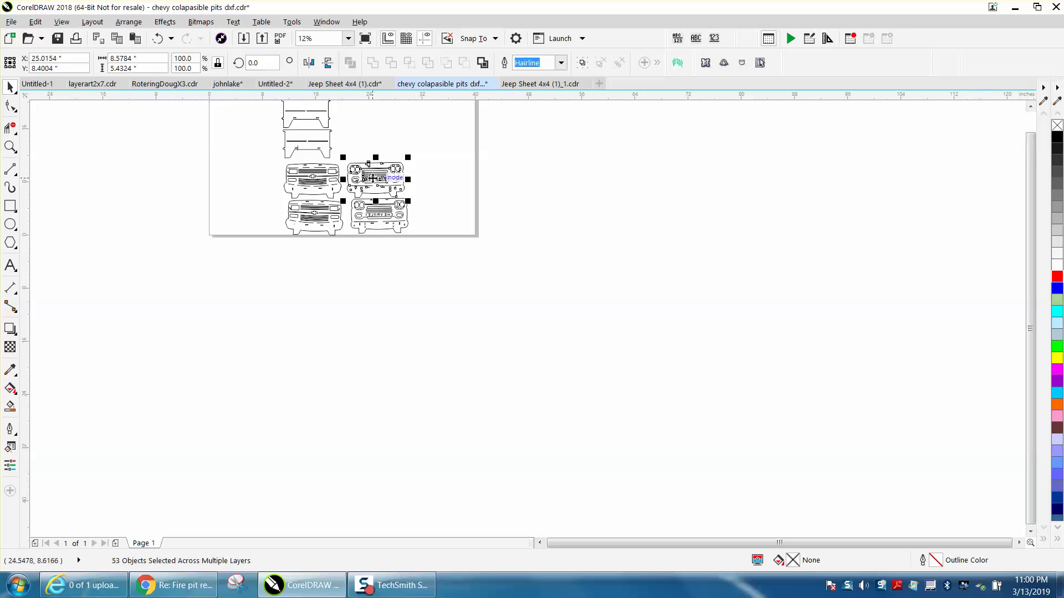
Move the grille right of the page and group its 53 objects.
{"action": "left_click_drag", "start_coordinate": [374, 177], "coordinate": [559, 178]}
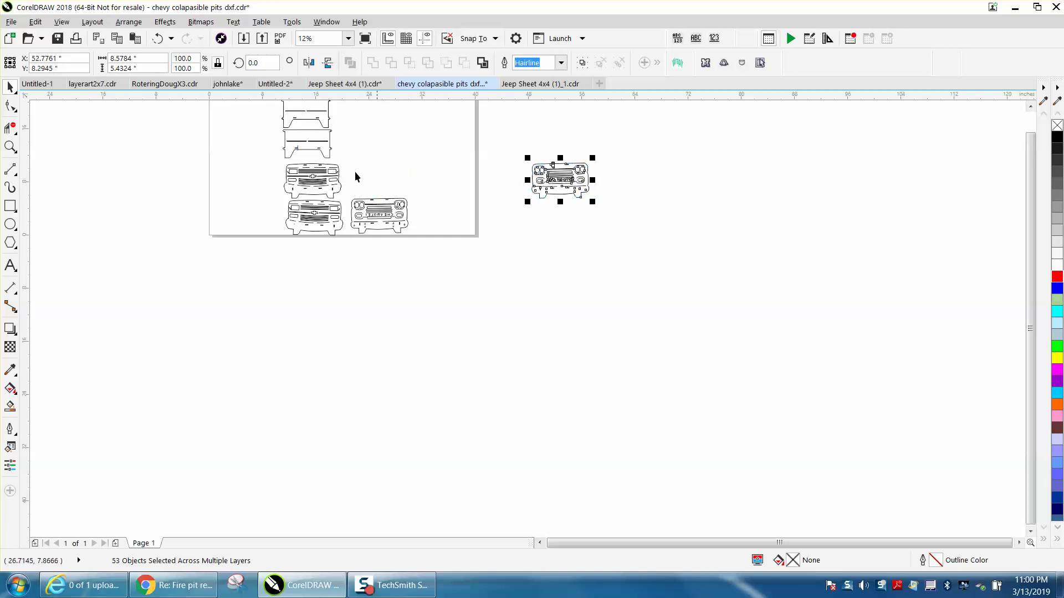
{"action": "left_click_drag", "start_coordinate": [508, 145], "coordinate": [624, 218]}
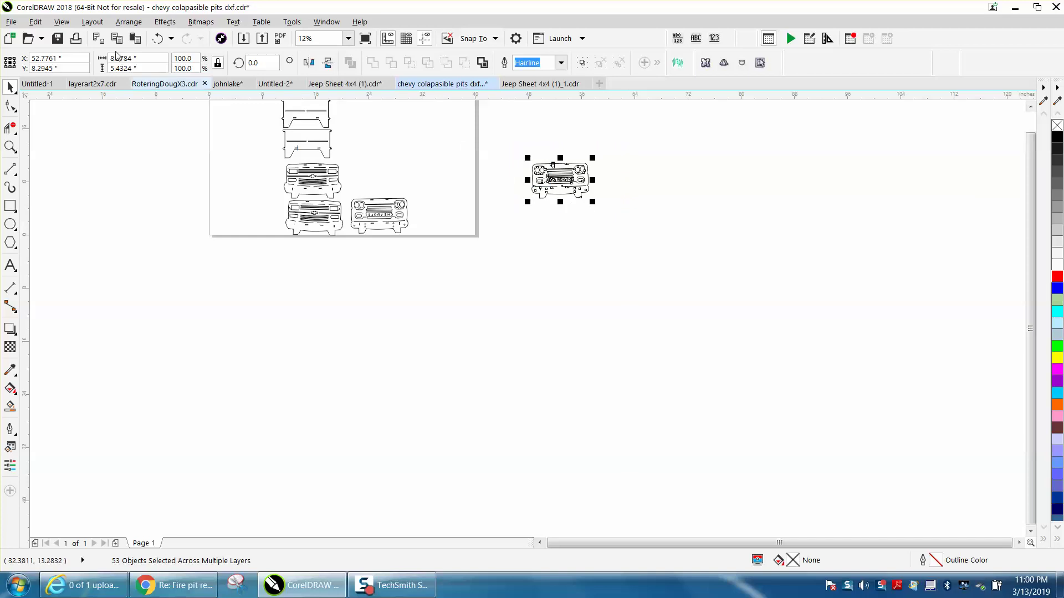
{"action": "left_click", "coordinate": [131, 22]}
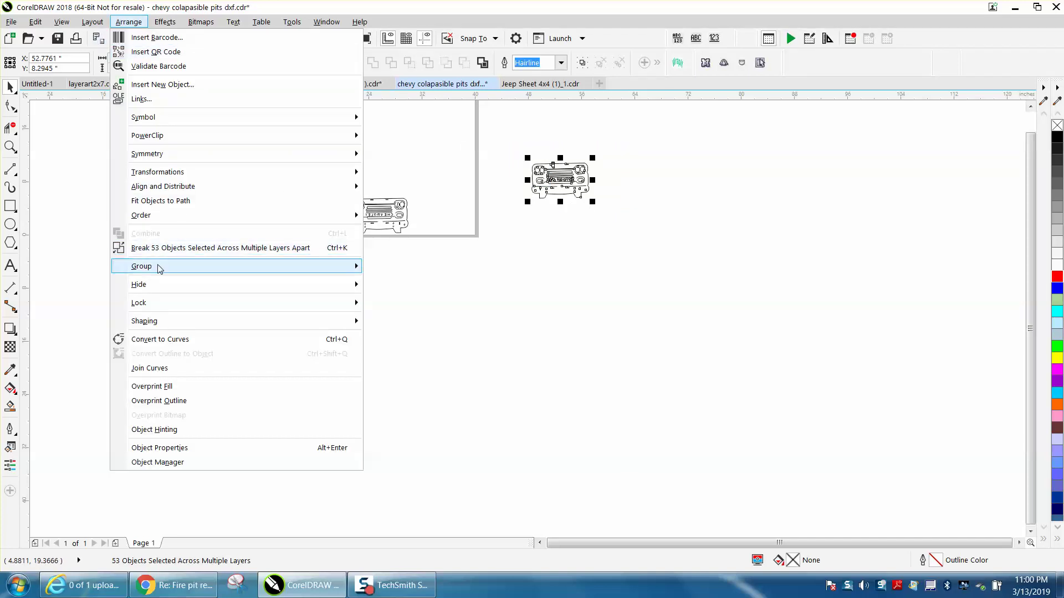
{"action": "mouse_move", "coordinate": [142, 266]}
{"action": "left_click", "coordinate": [373, 268]}
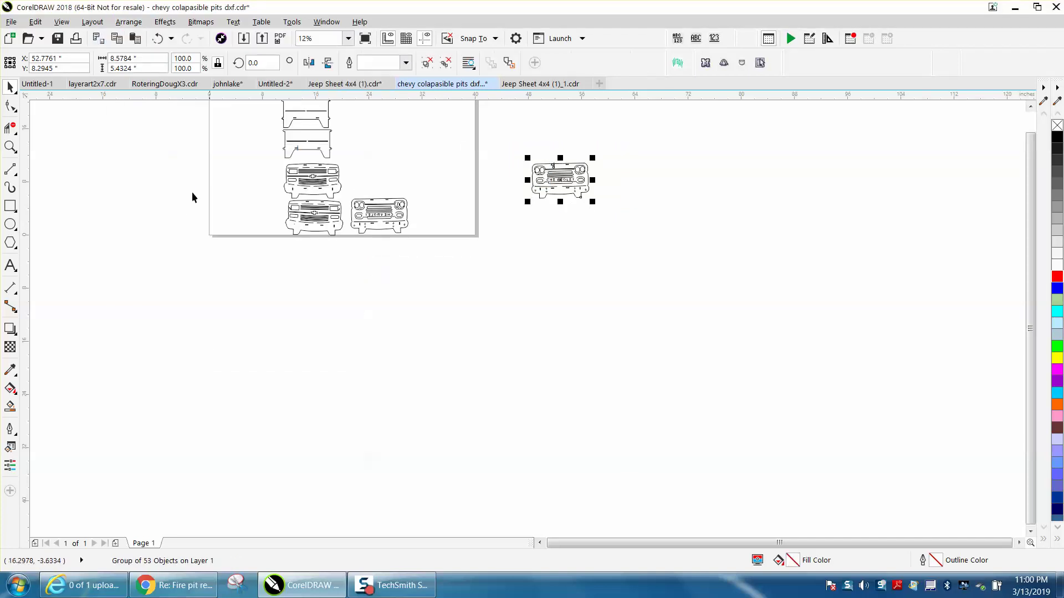
Zoom in on the moved grille, then on the front panels.
{"action": "left_click", "coordinate": [12, 147]}
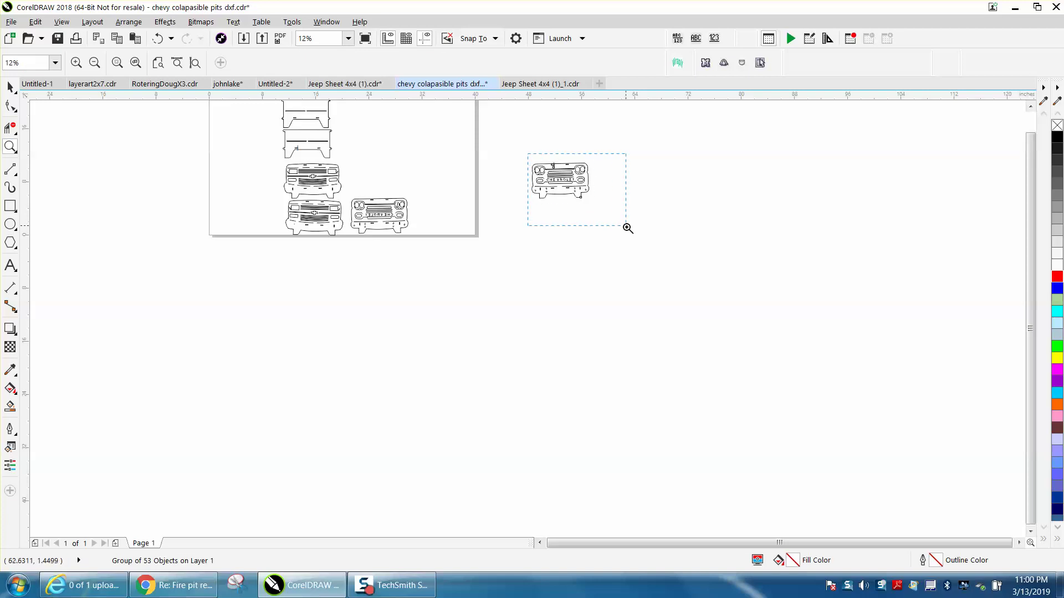
{"action": "left_click_drag", "start_coordinate": [525, 154], "coordinate": [628, 225]}
{"action": "scroll", "coordinate": [412, 208], "scroll_direction": "down", "scroll_amount": 1}
{"action": "scroll", "coordinate": [413, 207], "scroll_direction": "down", "scroll_amount": 1}
{"action": "scroll", "coordinate": [400, 230], "scroll_direction": "down", "scroll_amount": 1}
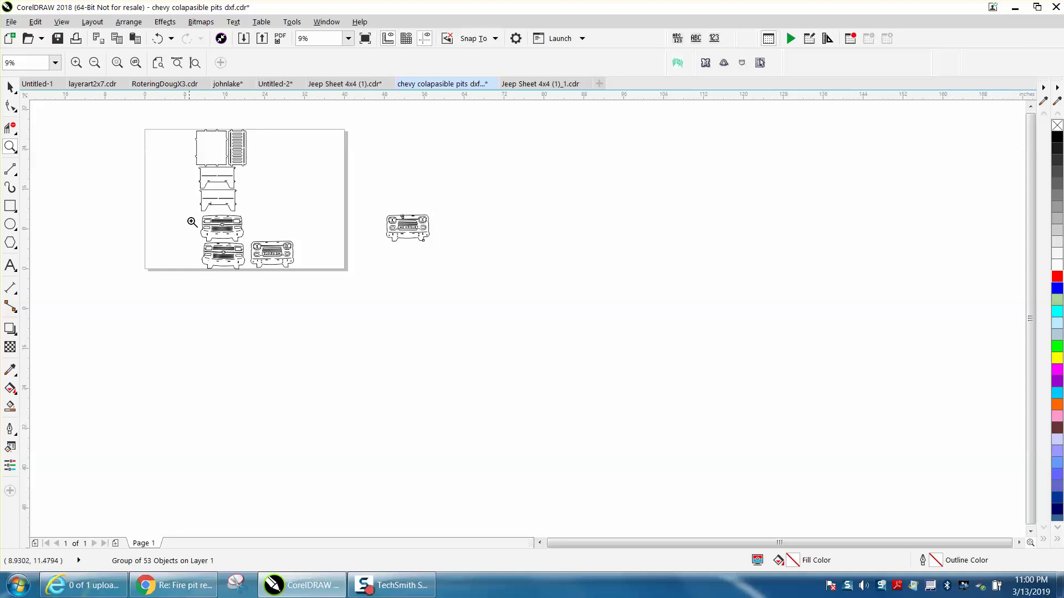
{"action": "left_click_drag", "start_coordinate": [196, 235], "coordinate": [322, 274]}
{"action": "right_click", "coordinate": [304, 246]}
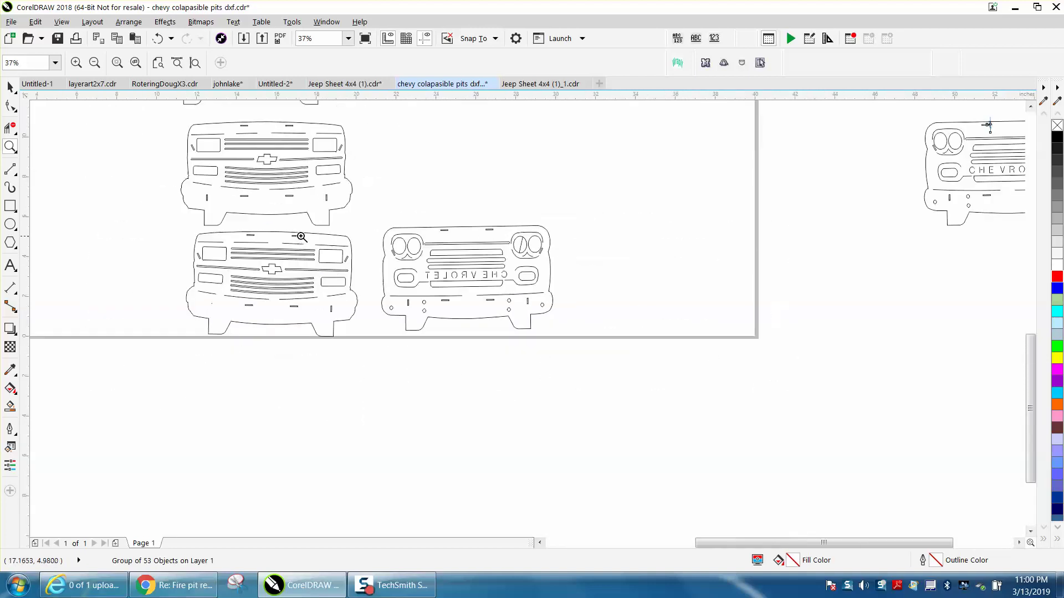
{"action": "right_click", "coordinate": [306, 179]}
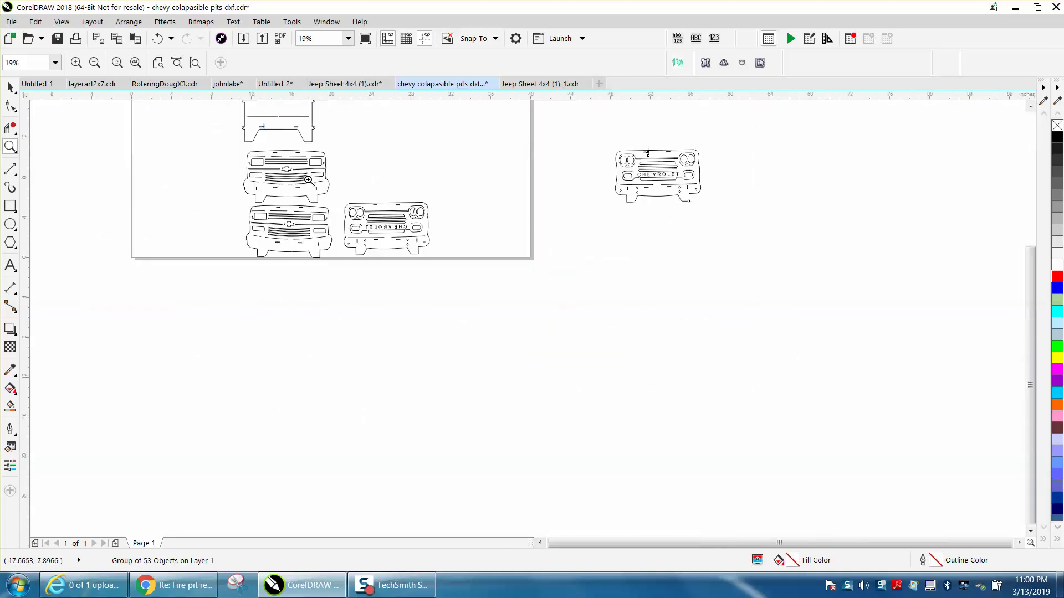
{"action": "right_click", "coordinate": [310, 180]}
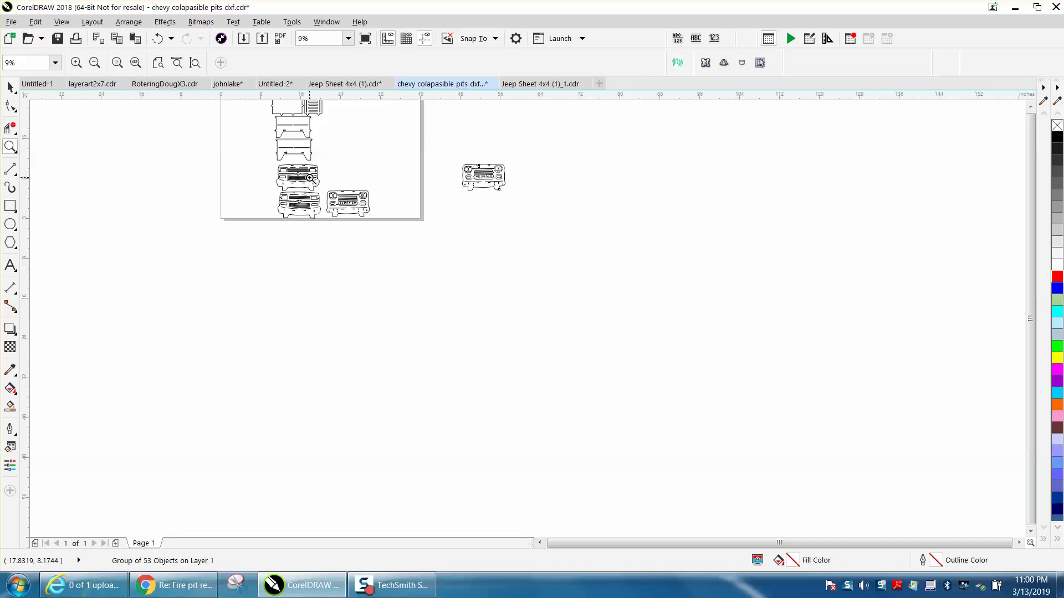
{"action": "left_click_drag", "start_coordinate": [275, 115], "coordinate": [360, 166]}
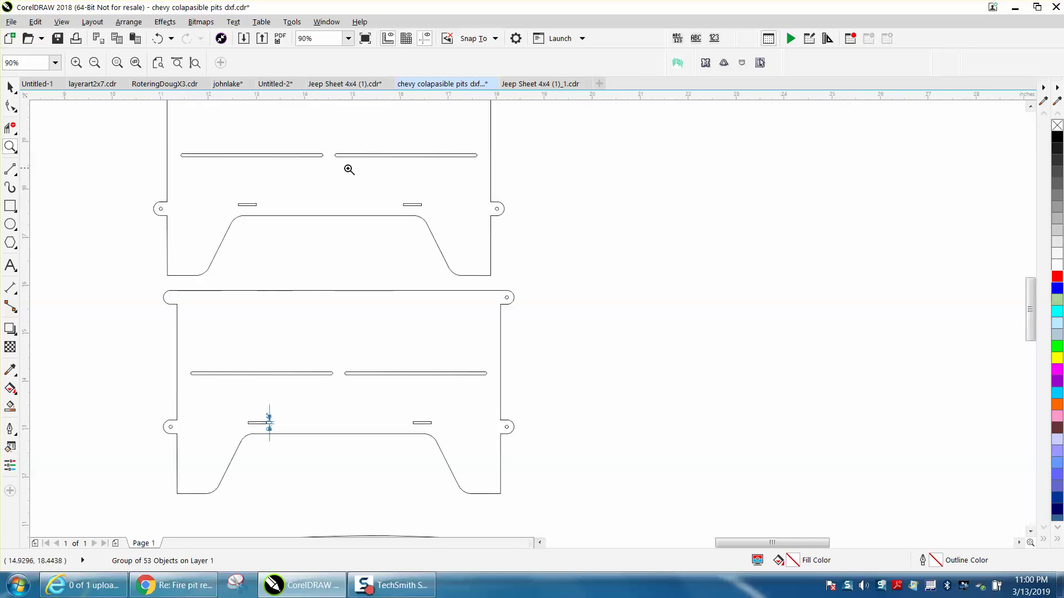
{"action": "right_click", "coordinate": [348, 169]}
{"action": "right_click", "coordinate": [344, 171]}
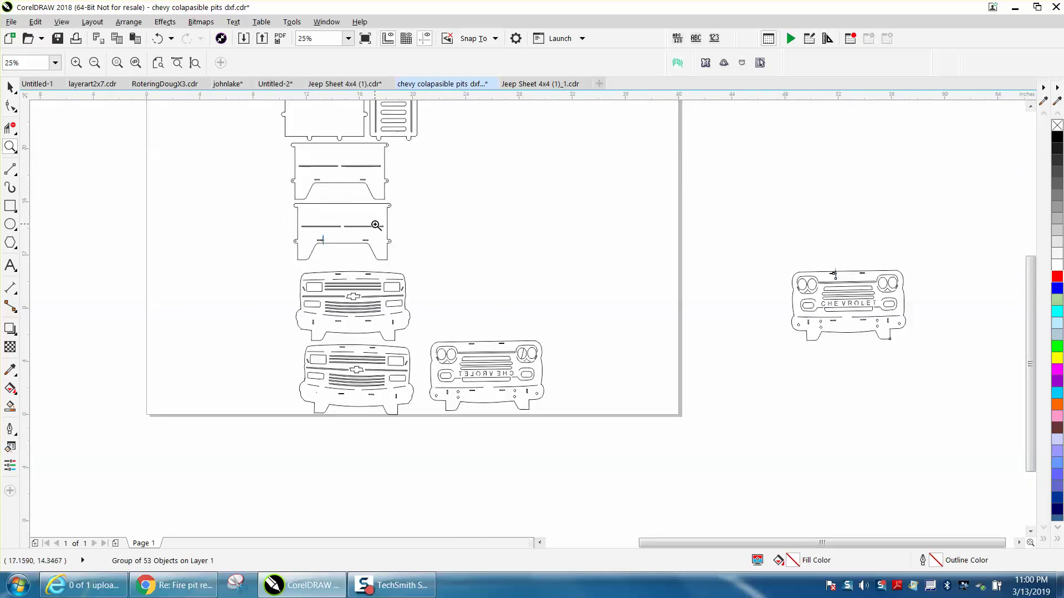
{"action": "left_click_drag", "start_coordinate": [300, 217], "coordinate": [399, 242]}
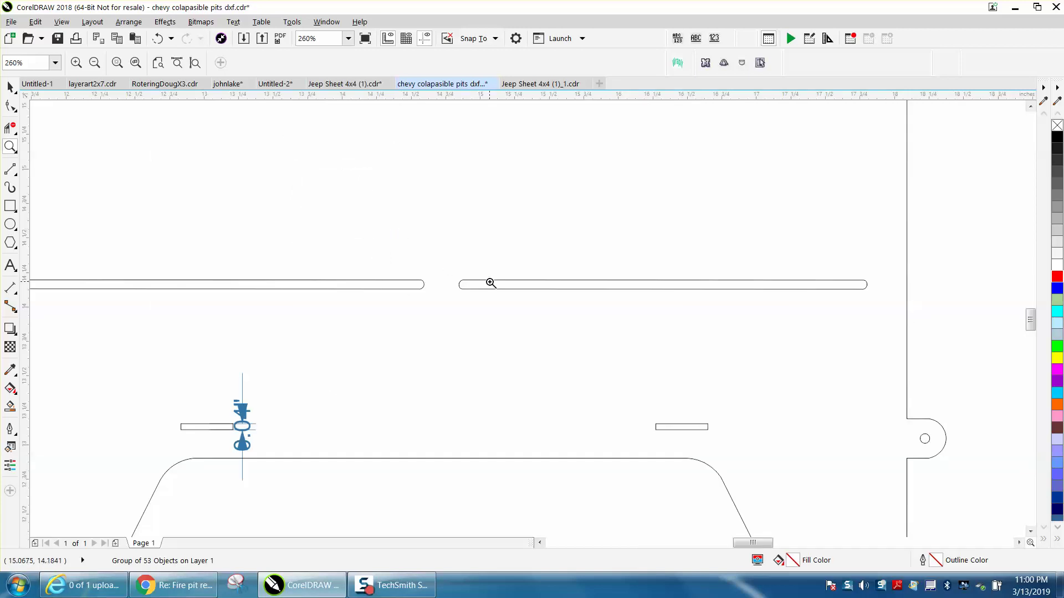
{"action": "scroll", "coordinate": [404, 283], "scroll_direction": "down", "scroll_amount": 3}
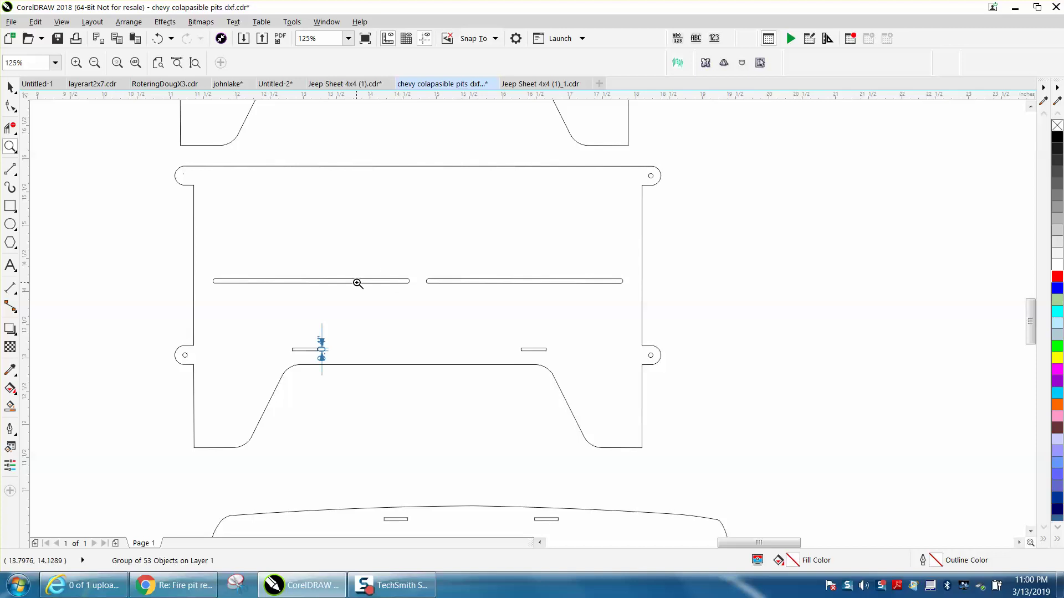
{"action": "scroll", "coordinate": [357, 283], "scroll_direction": "down", "scroll_amount": 2}
{"action": "scroll", "coordinate": [534, 274], "scroll_direction": "down", "scroll_amount": 2}
{"action": "scroll", "coordinate": [527, 268], "scroll_direction": "down", "scroll_amount": 2}
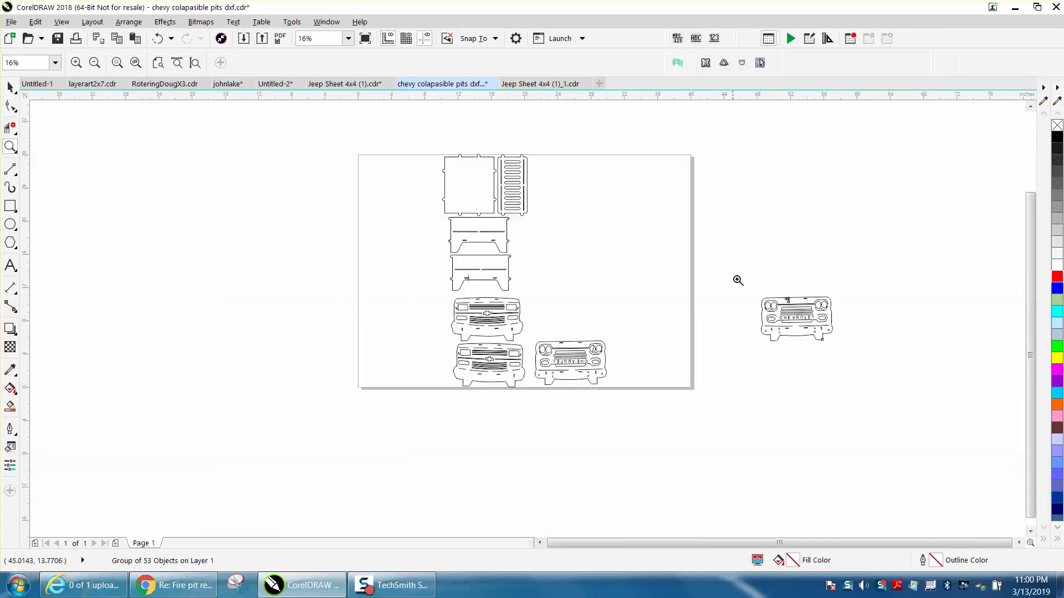
{"action": "left_click_drag", "start_coordinate": [737, 281], "coordinate": [862, 356]}
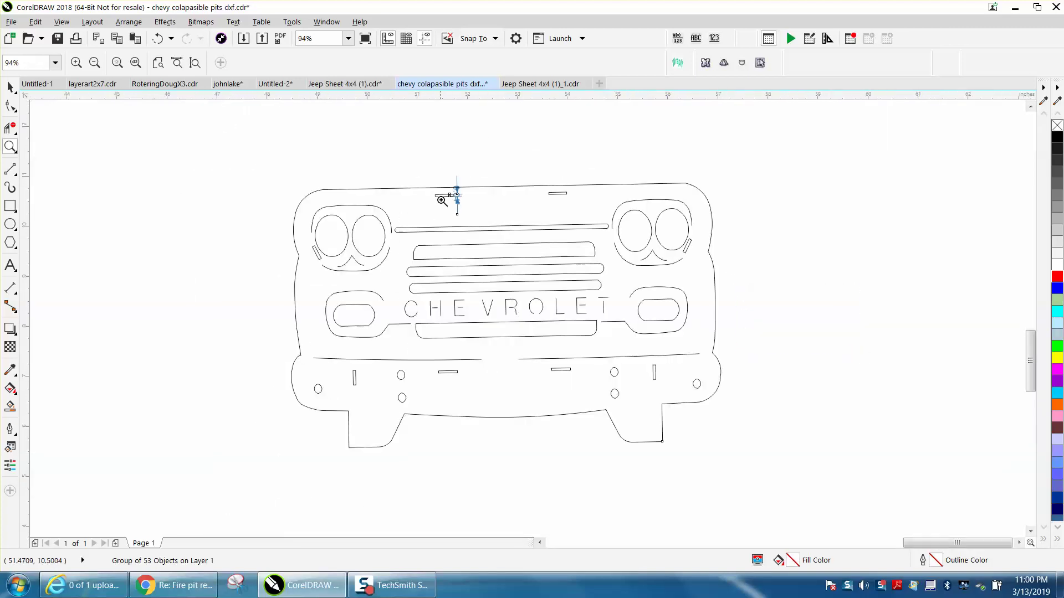
{"action": "scroll", "coordinate": [472, 213], "scroll_direction": "up", "scroll_amount": 5}
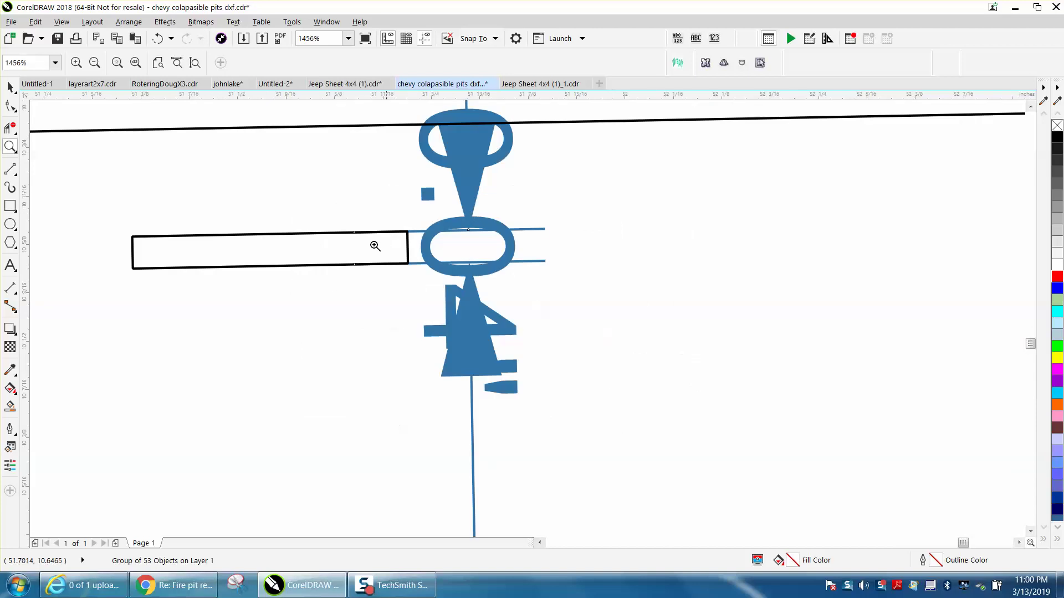
{"action": "scroll", "coordinate": [477, 262], "scroll_direction": "down", "scroll_amount": 2}
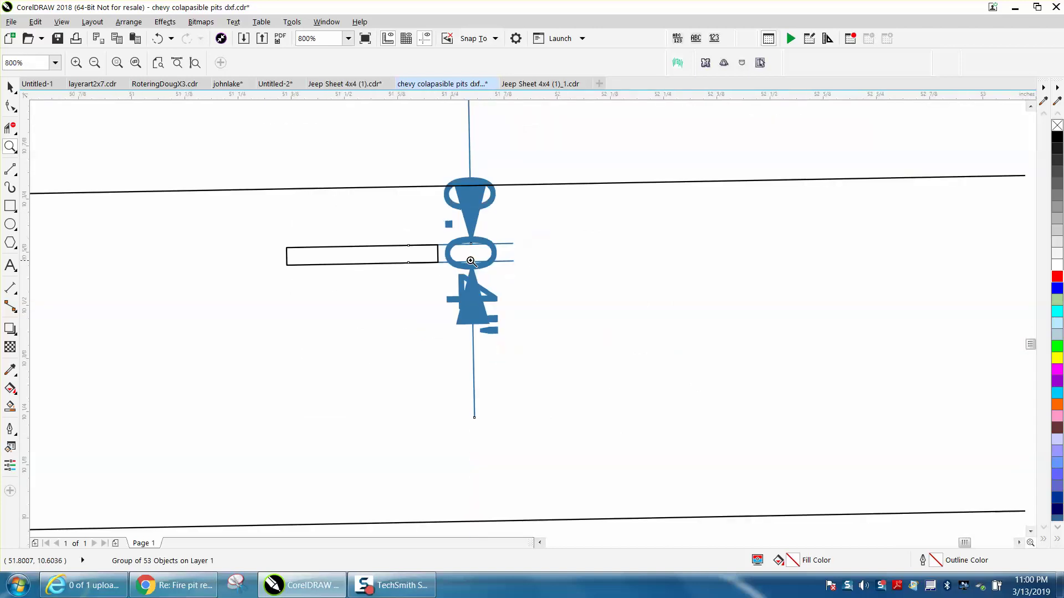
{"action": "scroll", "coordinate": [466, 253], "scroll_direction": "down", "scroll_amount": 2}
{"action": "scroll", "coordinate": [461, 254], "scroll_direction": "down", "scroll_amount": 2}
{"action": "scroll", "coordinate": [439, 252], "scroll_direction": "down", "scroll_amount": 2}
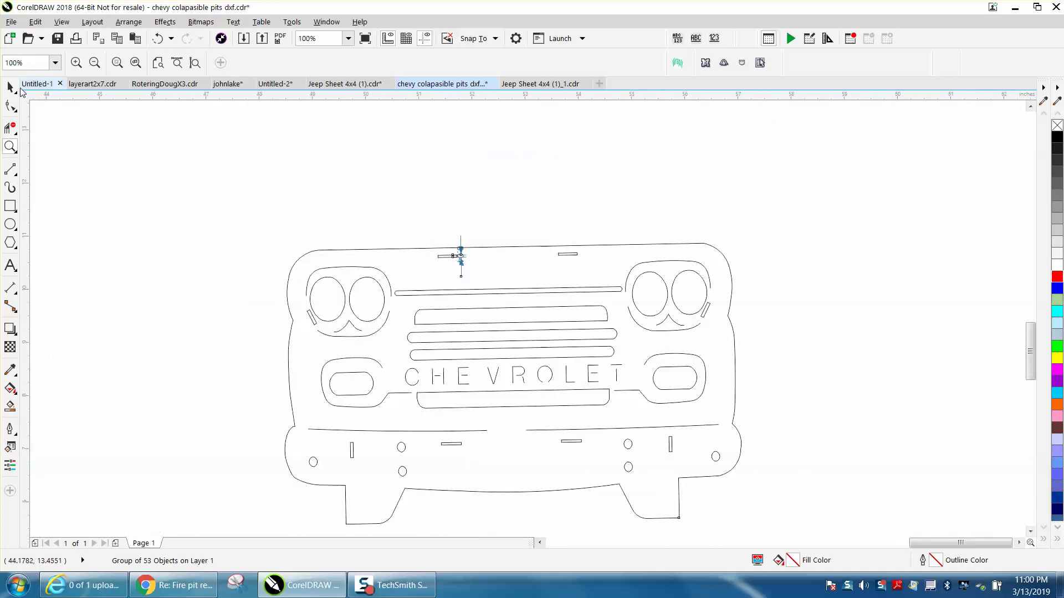
Scale the grille group 150% twice to about 19.30 × 11.89 inches, then recheck its top slot.
{"action": "left_click", "coordinate": [11, 86]}
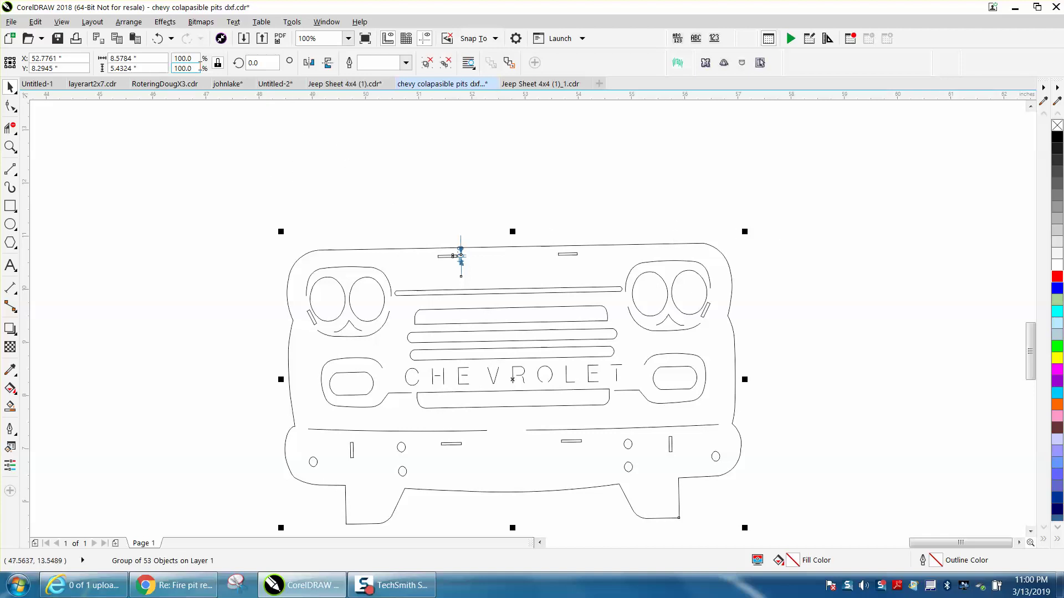
{"action": "left_click", "coordinate": [170, 59]}
{"action": "type", "text": "150"}
{"action": "key", "text": "Return"}
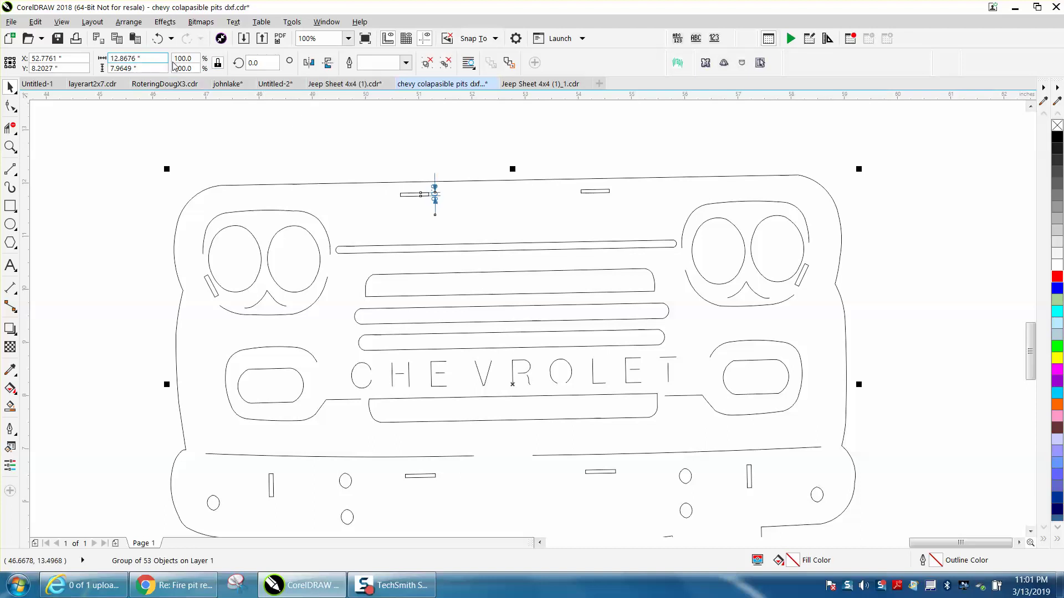
{"action": "key", "text": "Tab"}
{"action": "type", "text": "1"}
{"action": "type", "text": "50"}
{"action": "key", "text": "Return"}
{"action": "scroll", "coordinate": [220, 109], "scroll_direction": "down", "scroll_amount": 1}
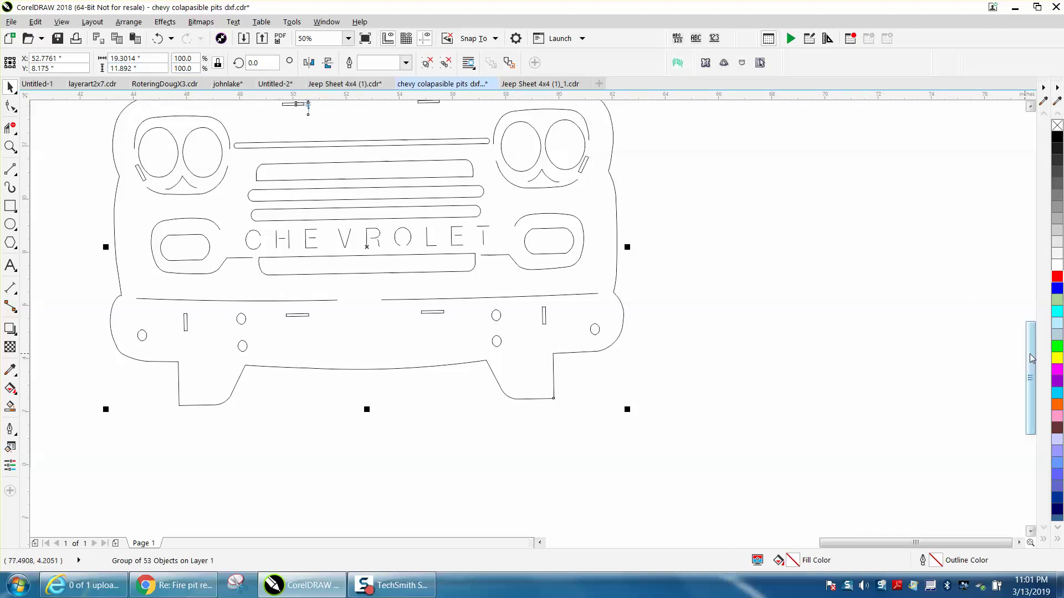
{"action": "left_click_drag", "start_coordinate": [1031, 358], "coordinate": [1031, 329]}
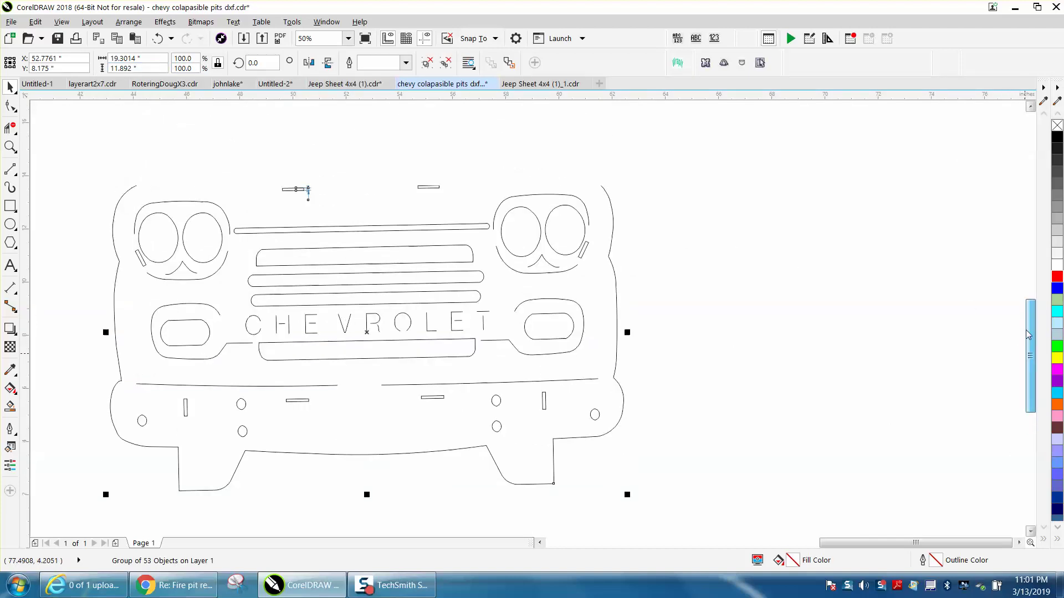
{"action": "left_click", "coordinate": [10, 146]}
{"action": "left_click_drag", "start_coordinate": [291, 210], "coordinate": [352, 234]}
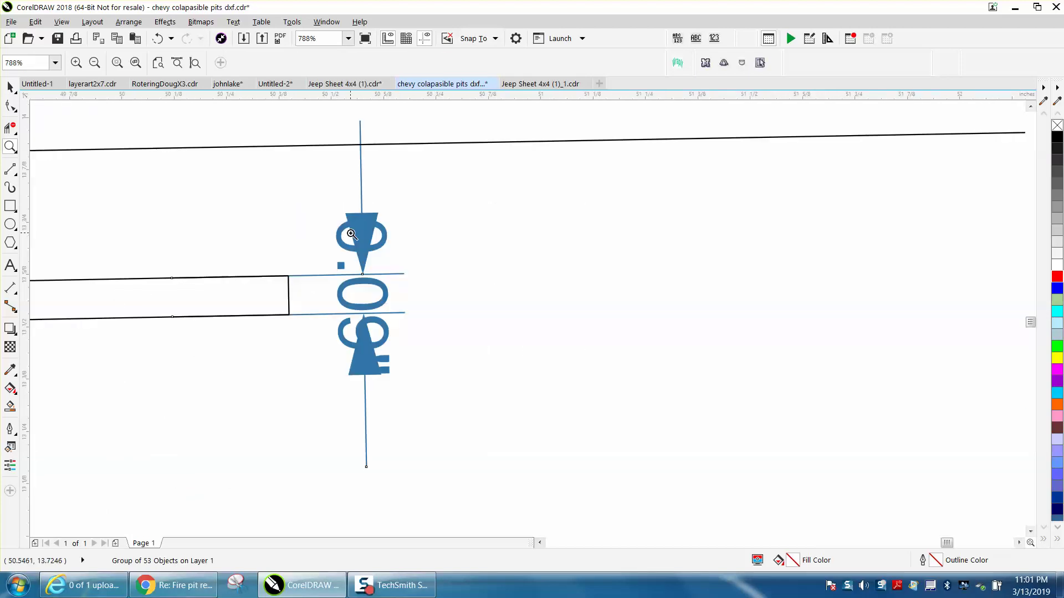
{"action": "scroll", "coordinate": [351, 234], "scroll_direction": "down", "scroll_amount": 2}
{"action": "scroll", "coordinate": [351, 234], "scroll_direction": "down", "scroll_amount": 2}
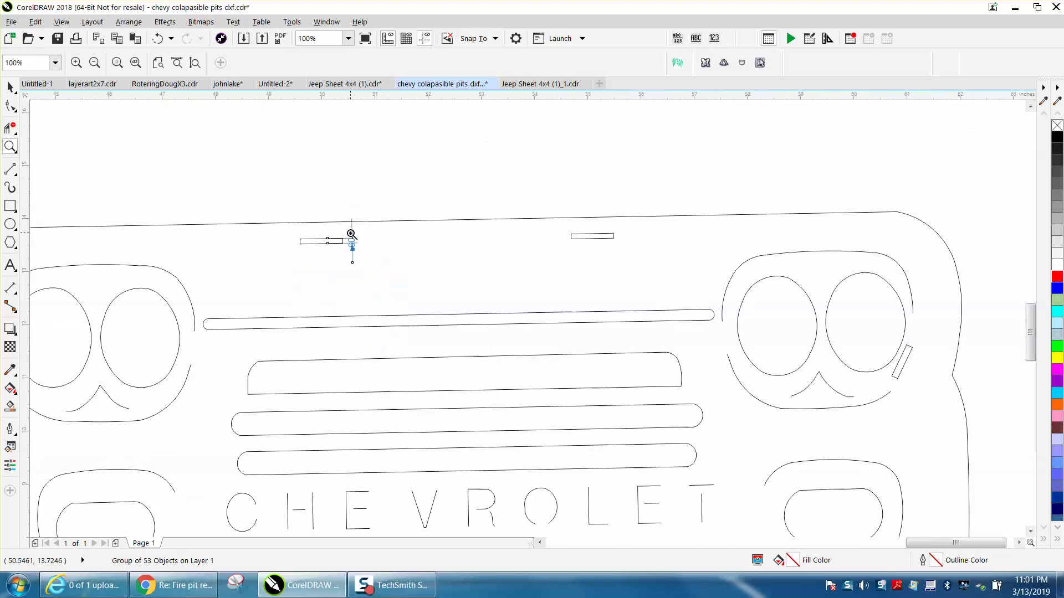
{"action": "scroll", "coordinate": [351, 233], "scroll_direction": "down", "scroll_amount": 1}
{"action": "scroll", "coordinate": [351, 234], "scroll_direction": "down", "scroll_amount": 1}
{"action": "left_click", "coordinate": [10, 86]}
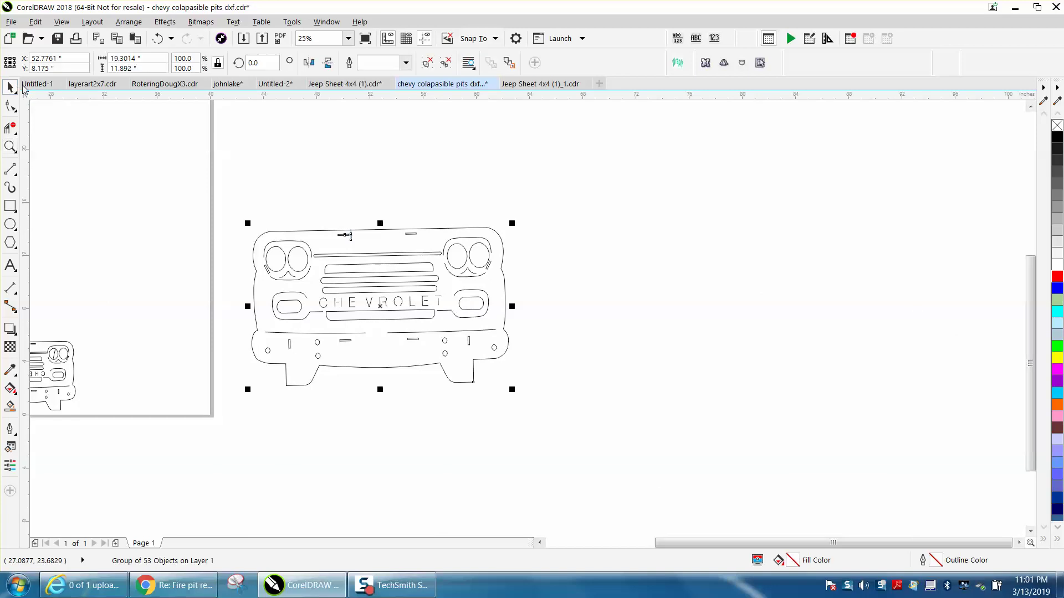
Scale the grille another 150% to about 28.95 × 17.84 inches and inspect its top-left slot.
{"action": "double_click", "coordinate": [194, 58]}
{"action": "type", "text": "150"}
{"action": "key", "text": "Return"}
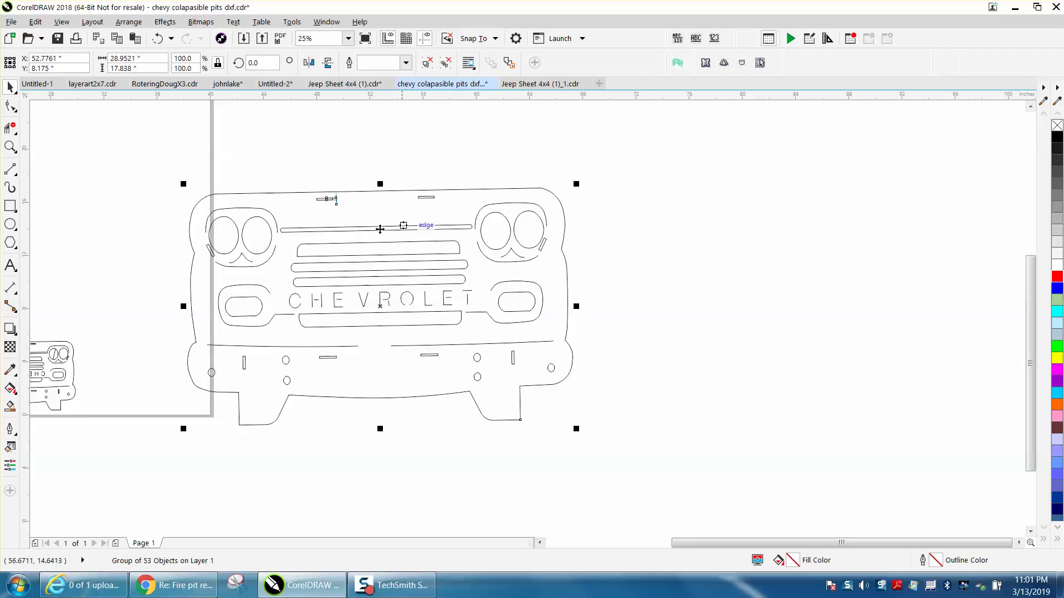
{"action": "key", "text": "z"}
{"action": "left_click_drag", "start_coordinate": [322, 194], "coordinate": [378, 221]}
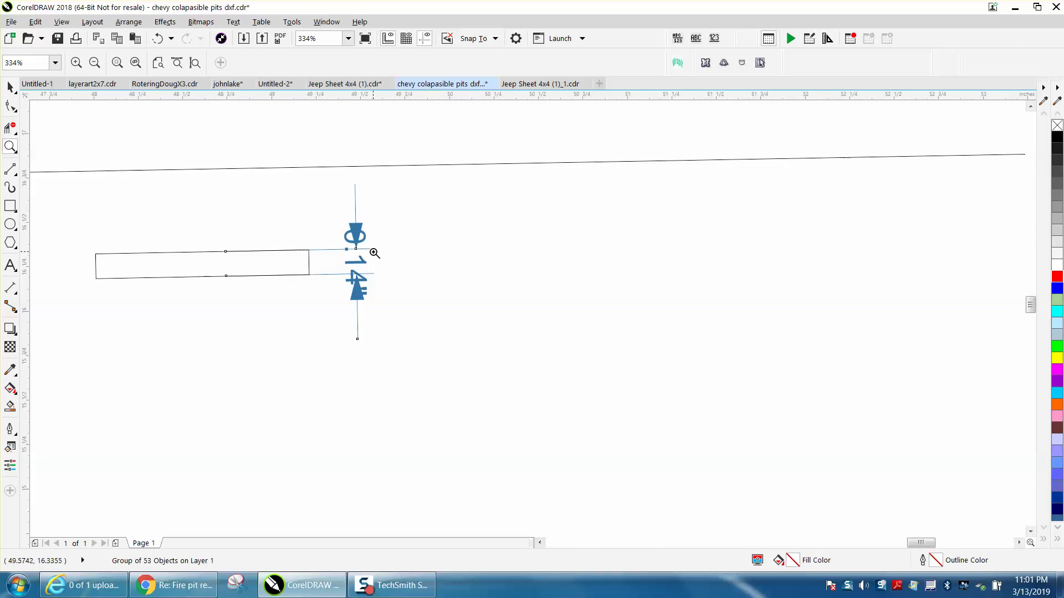
{"action": "scroll", "coordinate": [349, 240], "scroll_direction": "down", "scroll_amount": 1}
{"action": "scroll", "coordinate": [341, 240], "scroll_direction": "down", "scroll_amount": 1}
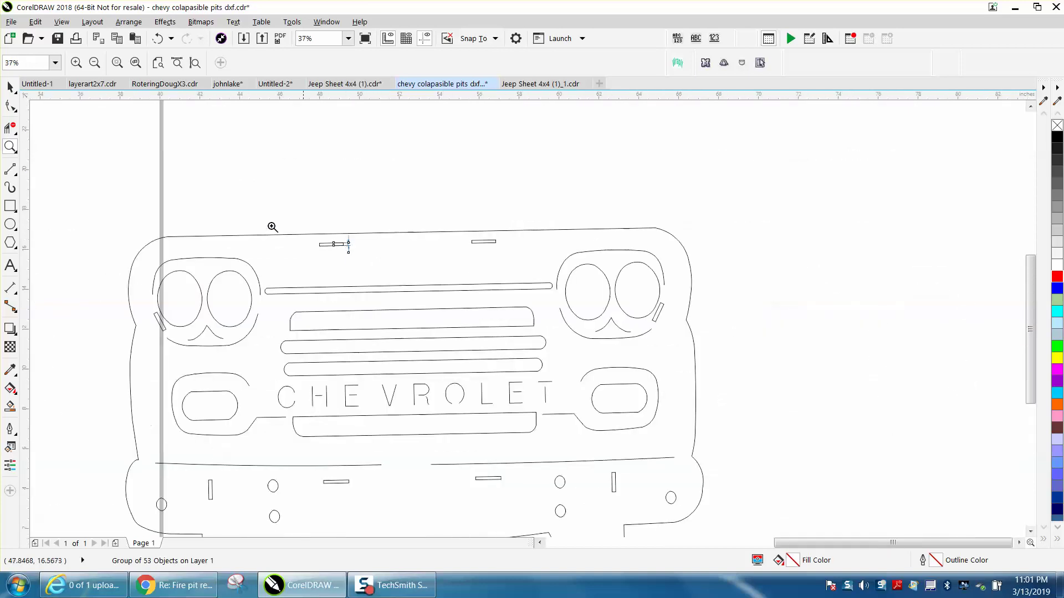
{"action": "left_click", "coordinate": [11, 87]}
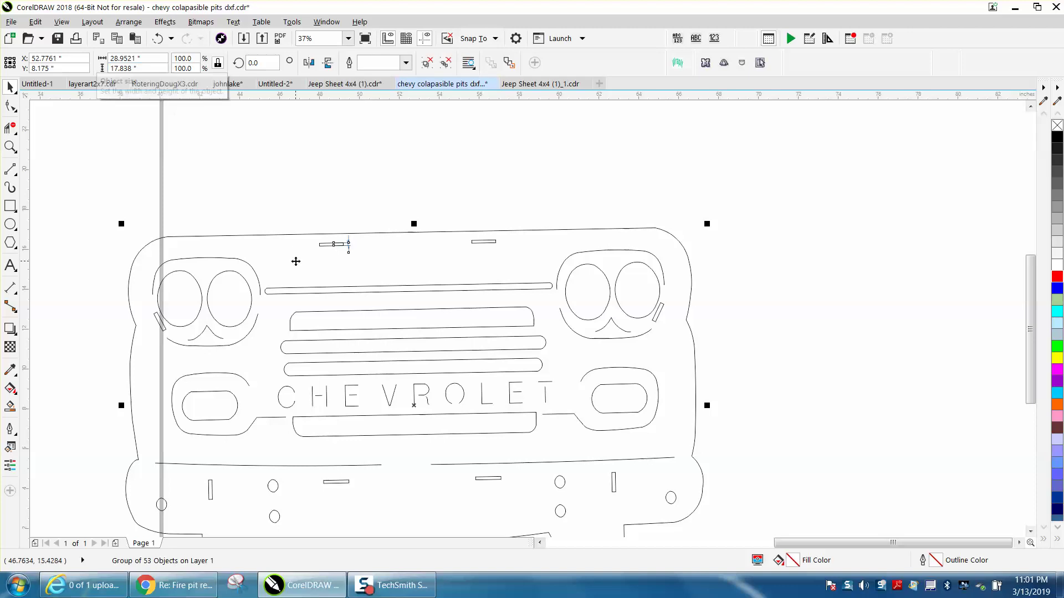
{"action": "scroll", "coordinate": [297, 262], "scroll_direction": "down", "scroll_amount": 1}
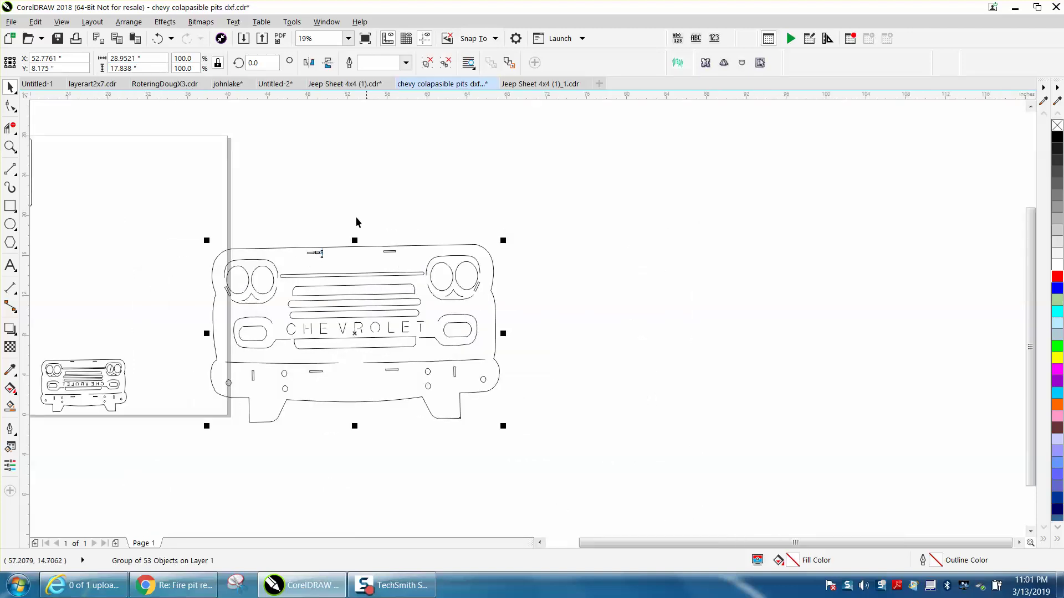
Undo the grille enlargements and group all 202 fire pit parts together.
{"action": "left_click", "coordinate": [159, 40]}
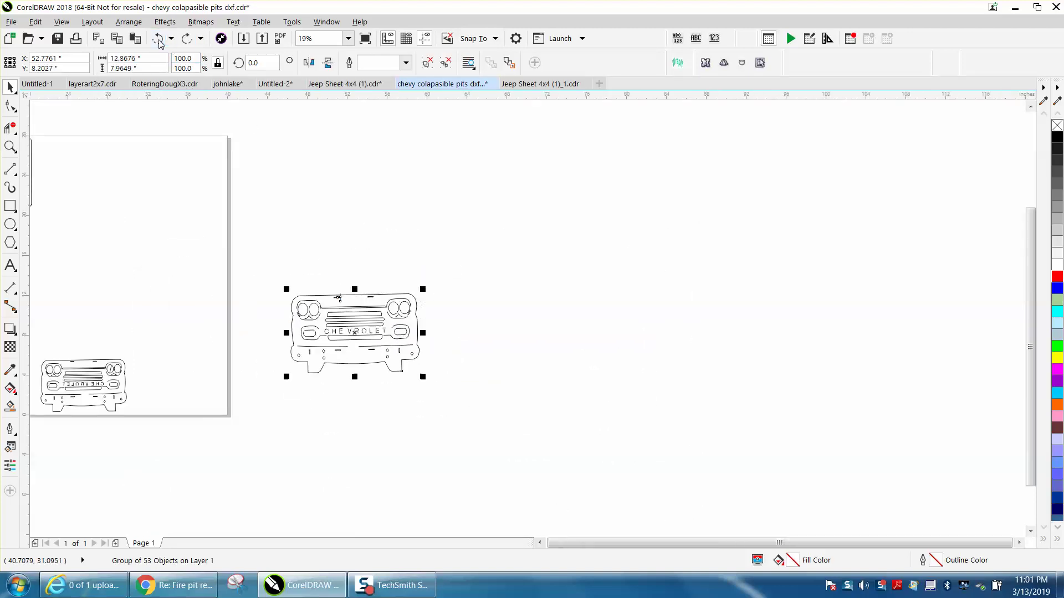
{"action": "left_click", "coordinate": [160, 39]}
{"action": "left_click", "coordinate": [160, 39]}
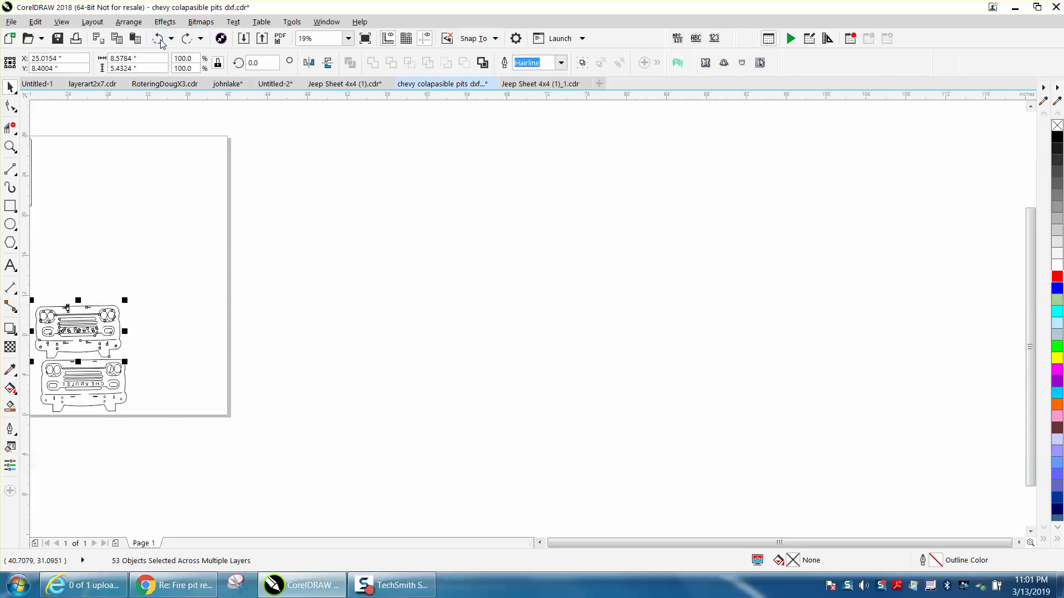
{"action": "scroll", "coordinate": [399, 179], "scroll_direction": "down", "scroll_amount": 1}
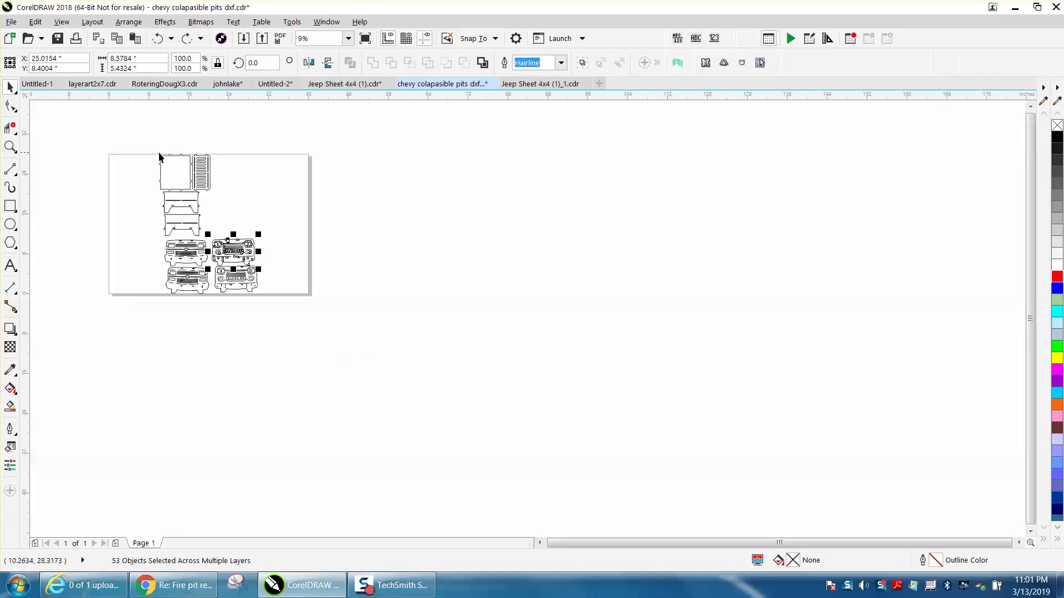
{"action": "left_click_drag", "start_coordinate": [147, 139], "coordinate": [290, 306]}
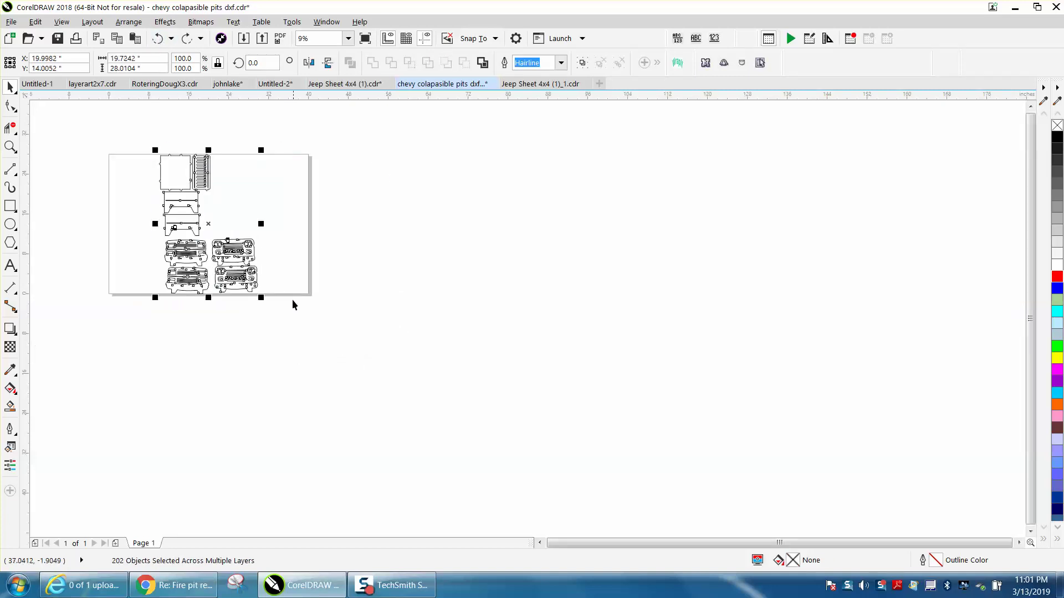
{"action": "left_click", "coordinate": [128, 22]}
{"action": "mouse_move", "coordinate": [142, 266]}
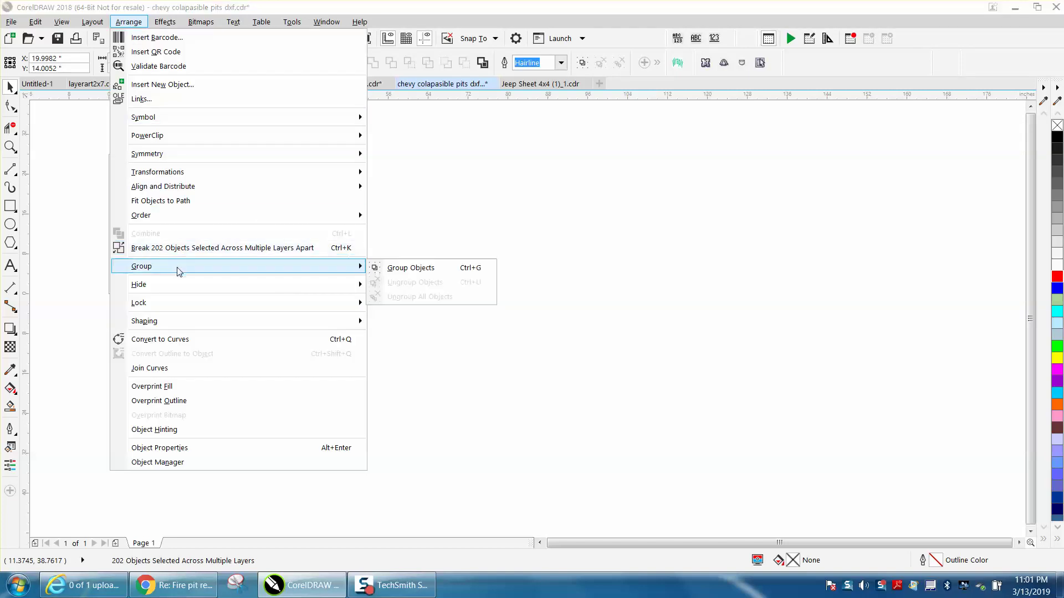
{"action": "left_click", "coordinate": [376, 270]}
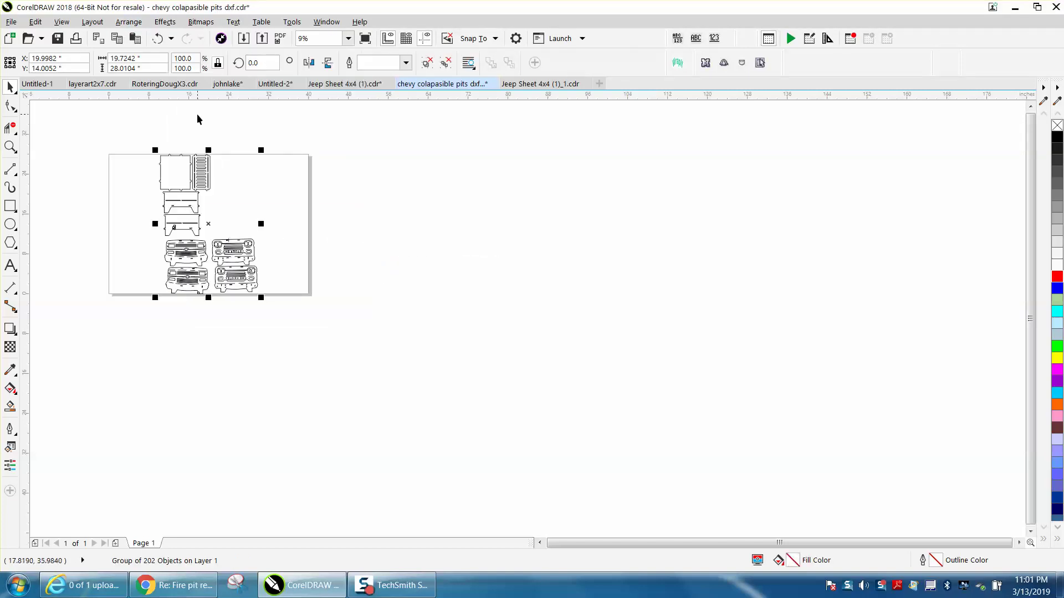
Scale the parts group by 200% then 150%, to about 59.17 × 84.03 inches.
{"action": "left_click_drag", "start_coordinate": [199, 60], "coordinate": [167, 61]}
{"action": "type", "text": "200"}
{"action": "key", "text": "Return"}
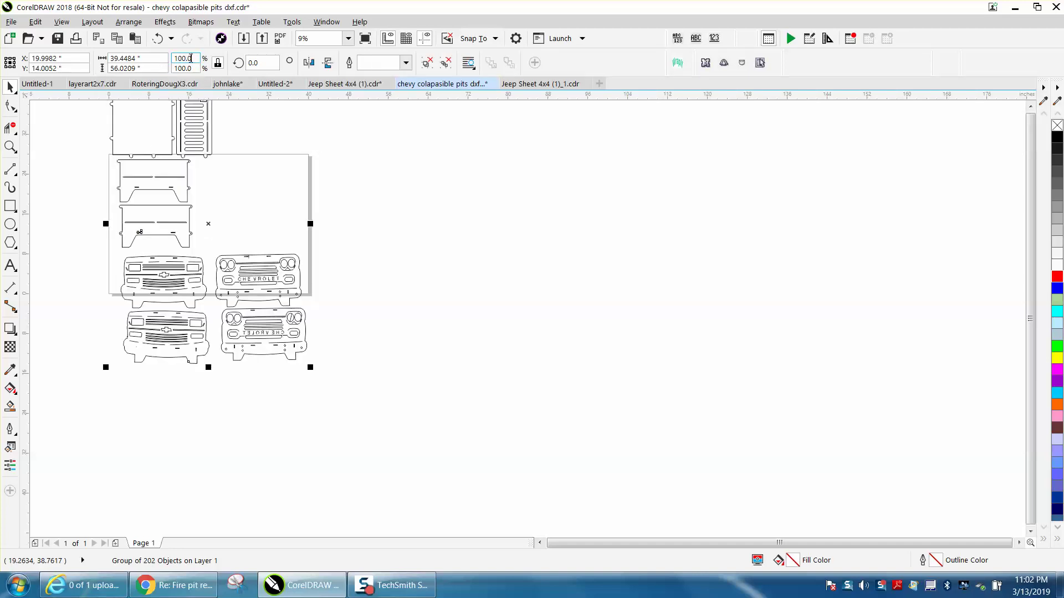
{"action": "left_click_drag", "start_coordinate": [198, 60], "coordinate": [167, 59]}
{"action": "type", "text": "1"}
{"action": "key", "text": "Return"}
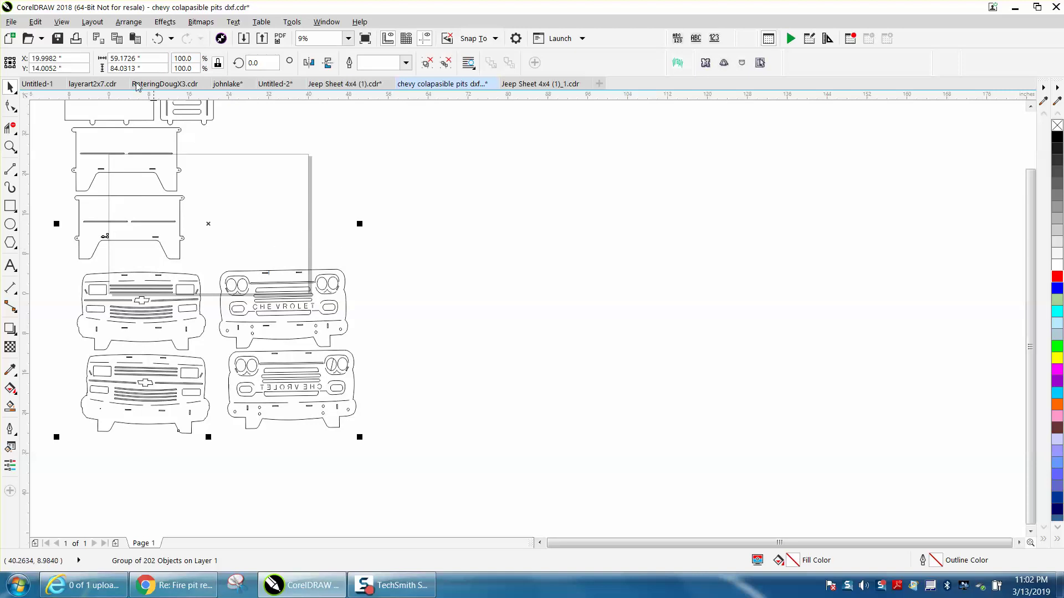
{"action": "left_click", "coordinate": [128, 21]}
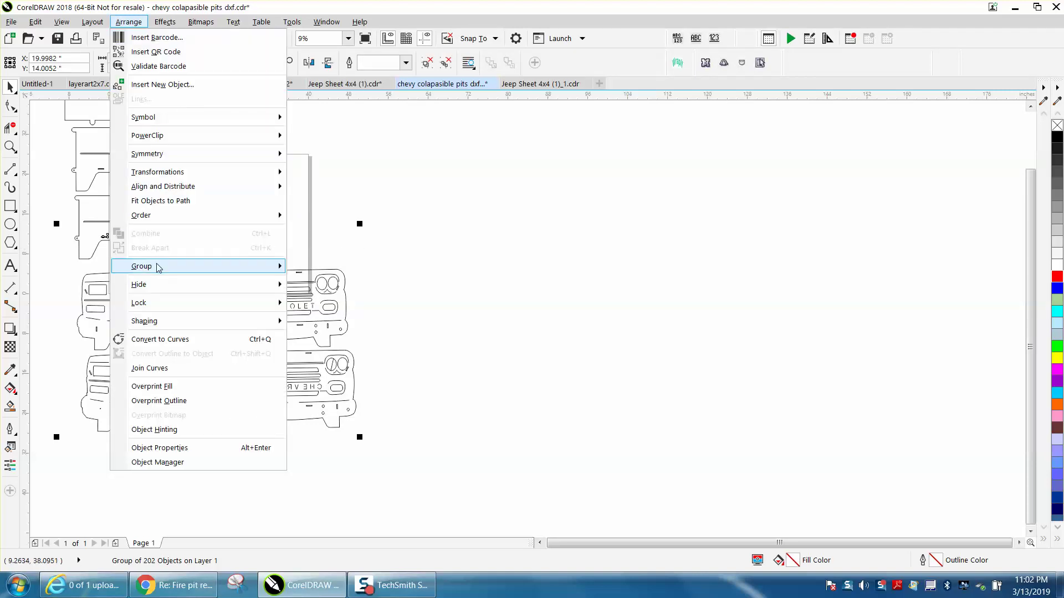
{"action": "left_click", "coordinate": [328, 283]}
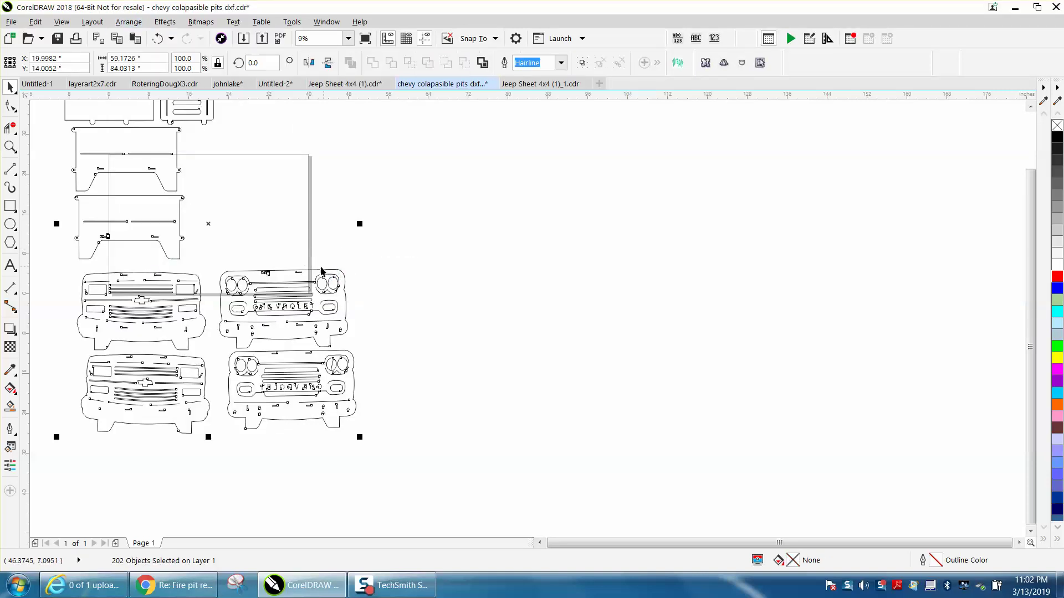
{"action": "left_click", "coordinate": [343, 278]}
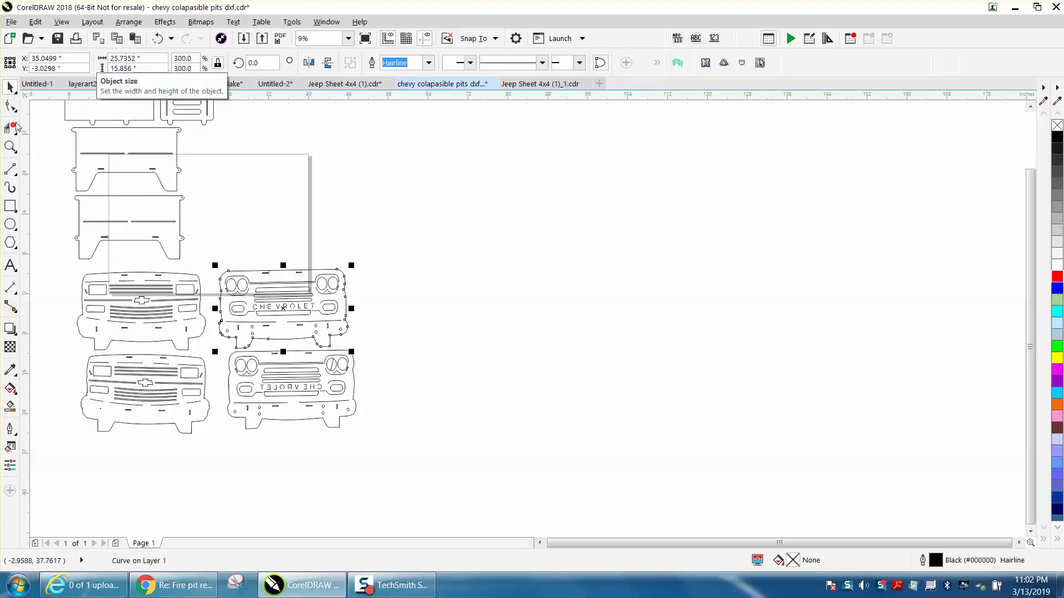
{"action": "key", "text": "z"}
{"action": "left_click_drag", "start_coordinate": [224, 254], "coordinate": [416, 360]}
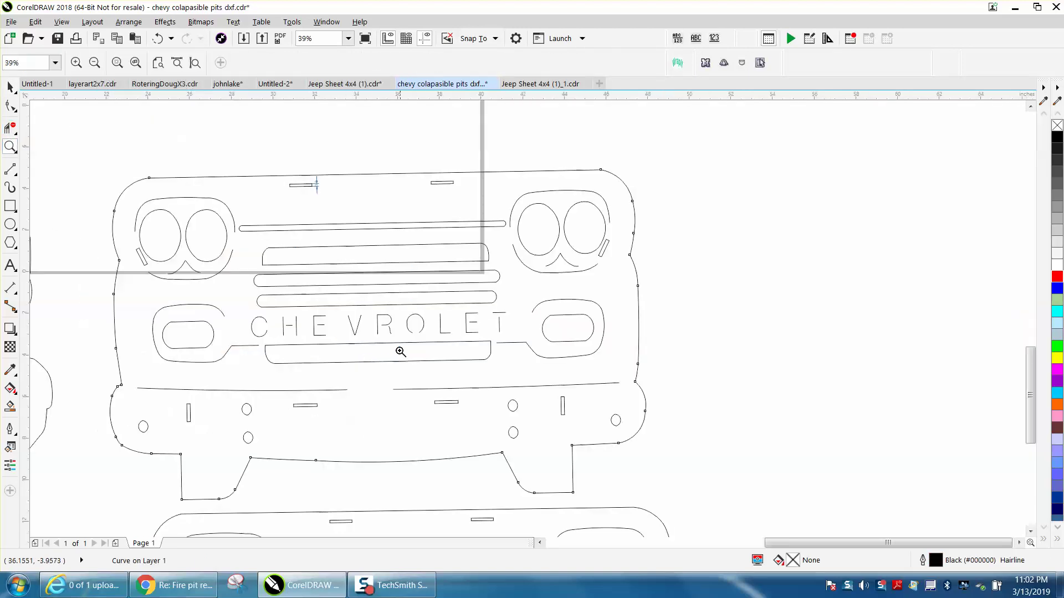
{"action": "left_click_drag", "start_coordinate": [286, 181], "coordinate": [339, 197]}
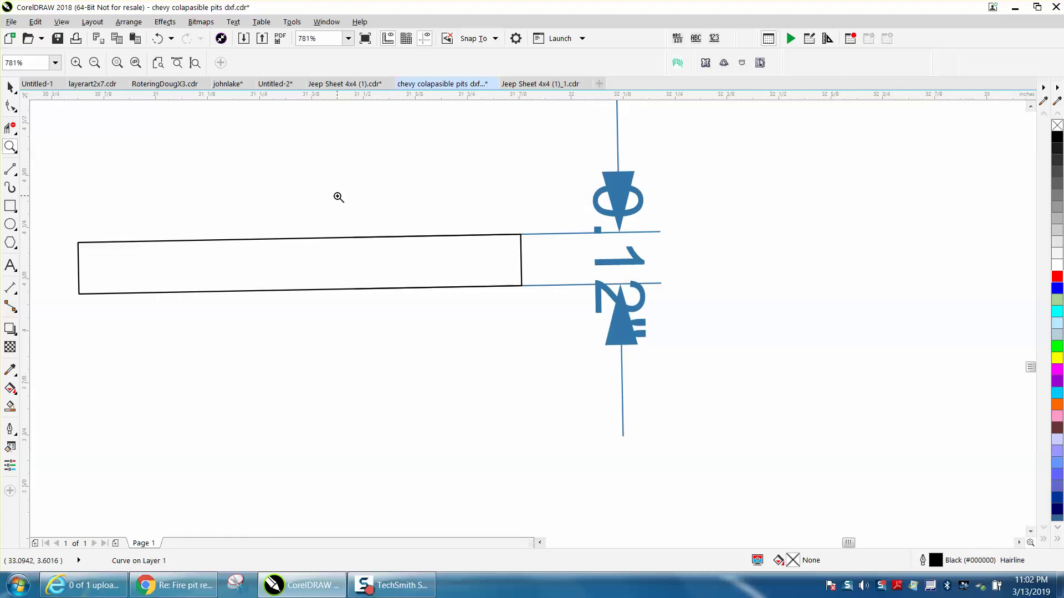
{"action": "scroll", "coordinate": [338, 196], "scroll_direction": "down", "scroll_amount": 1}
{"action": "scroll", "coordinate": [338, 197], "scroll_direction": "down", "scroll_amount": 3}
{"action": "scroll", "coordinate": [341, 195], "scroll_direction": "down", "scroll_amount": 2}
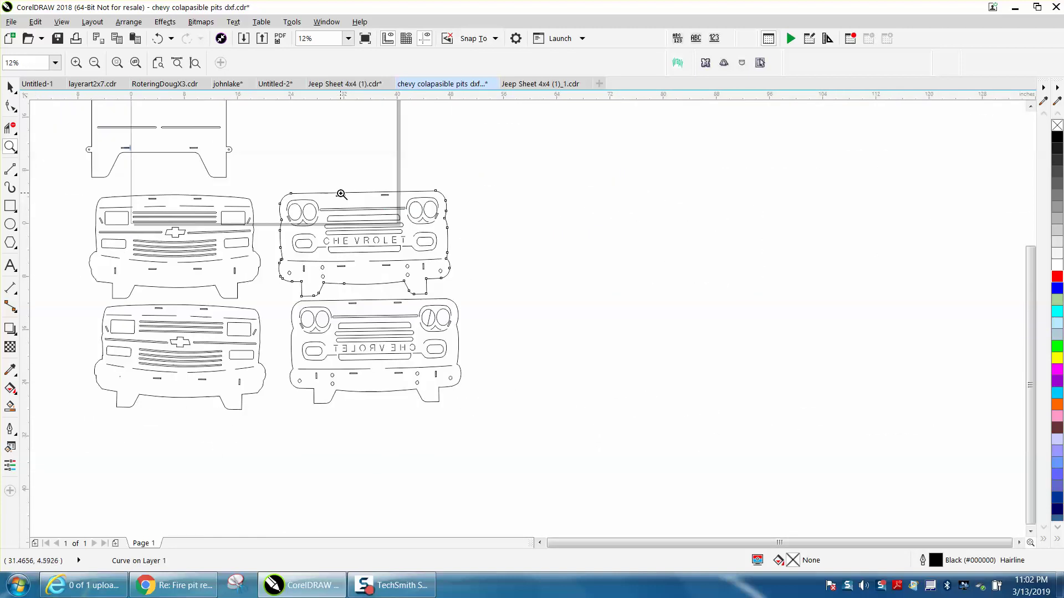
{"action": "scroll", "coordinate": [341, 195], "scroll_direction": "down", "scroll_amount": 1}
{"action": "scroll", "coordinate": [341, 195], "scroll_direction": "down", "scroll_amount": 1}
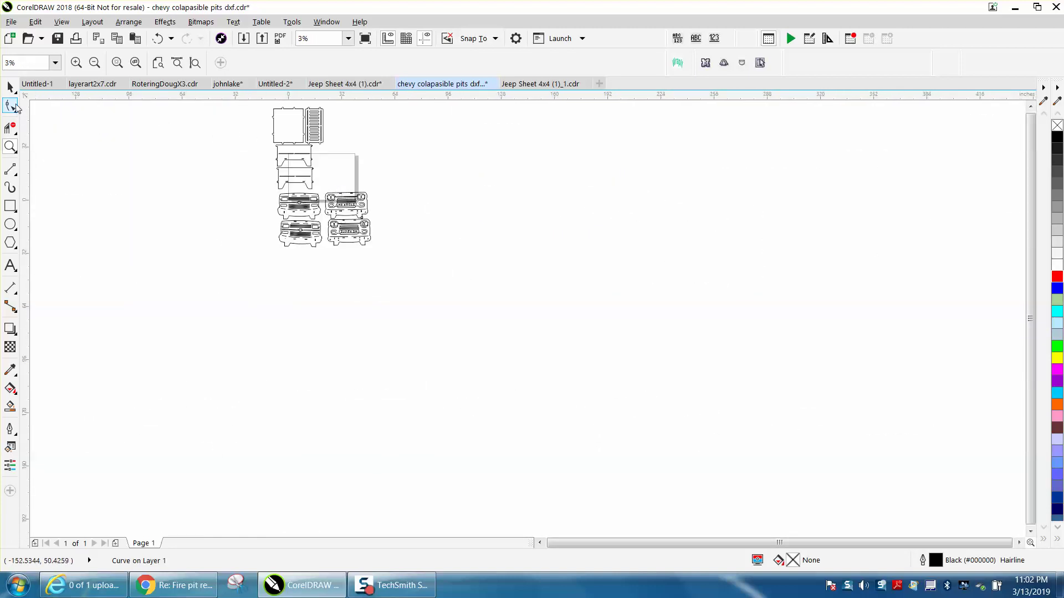
{"action": "left_click", "coordinate": [10, 86]}
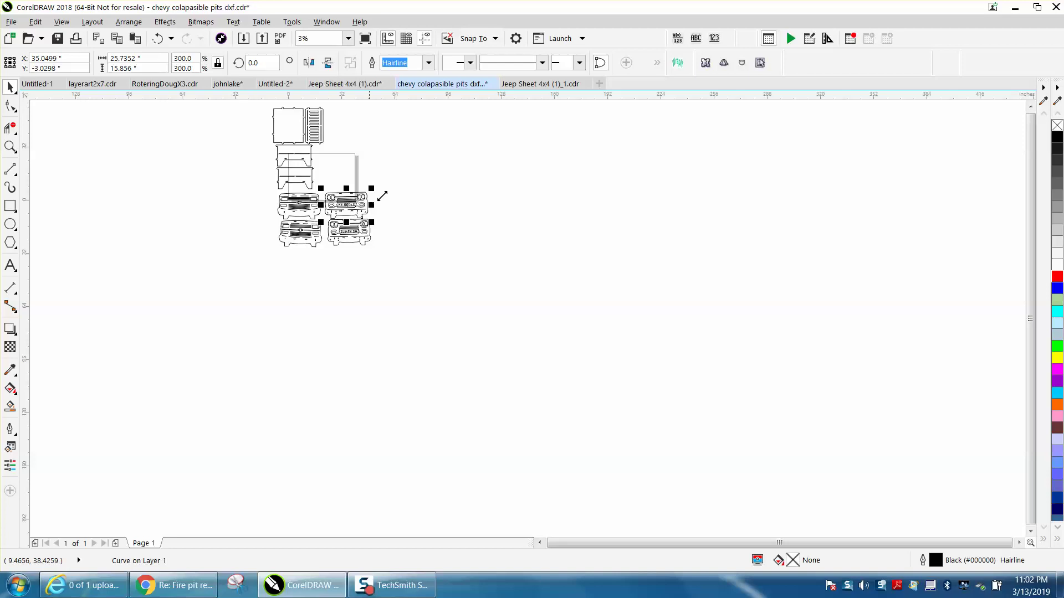
{"action": "key", "text": "z"}
{"action": "left_click_drag", "start_coordinate": [321, 188], "coordinate": [409, 218]}
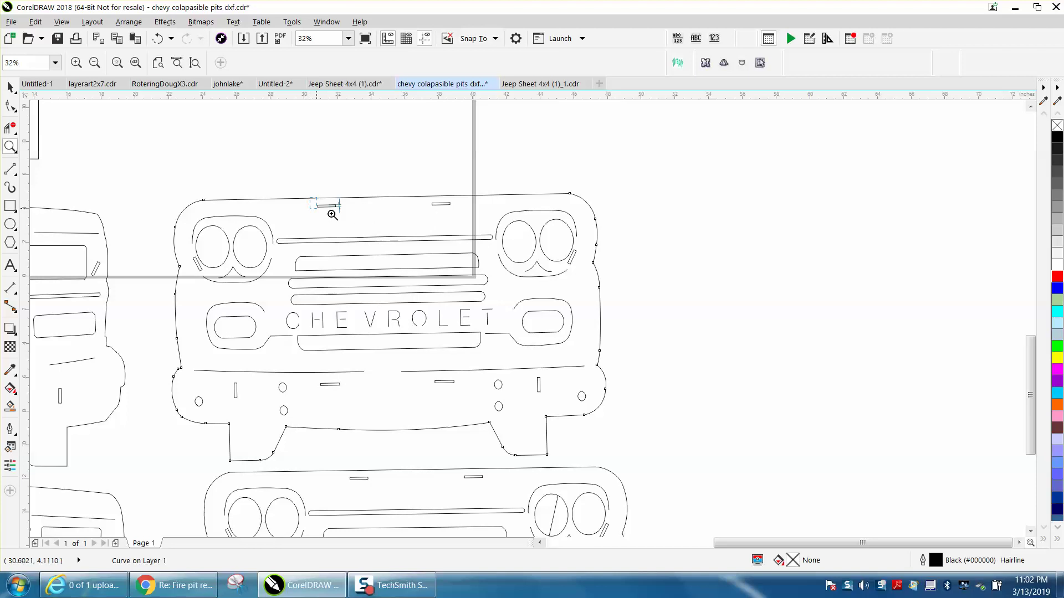
{"action": "left_click_drag", "start_coordinate": [327, 205], "coordinate": [347, 218]}
{"action": "scroll", "coordinate": [347, 217], "scroll_direction": "down", "scroll_amount": 2}
{"action": "scroll", "coordinate": [347, 217], "scroll_direction": "down", "scroll_amount": 3}
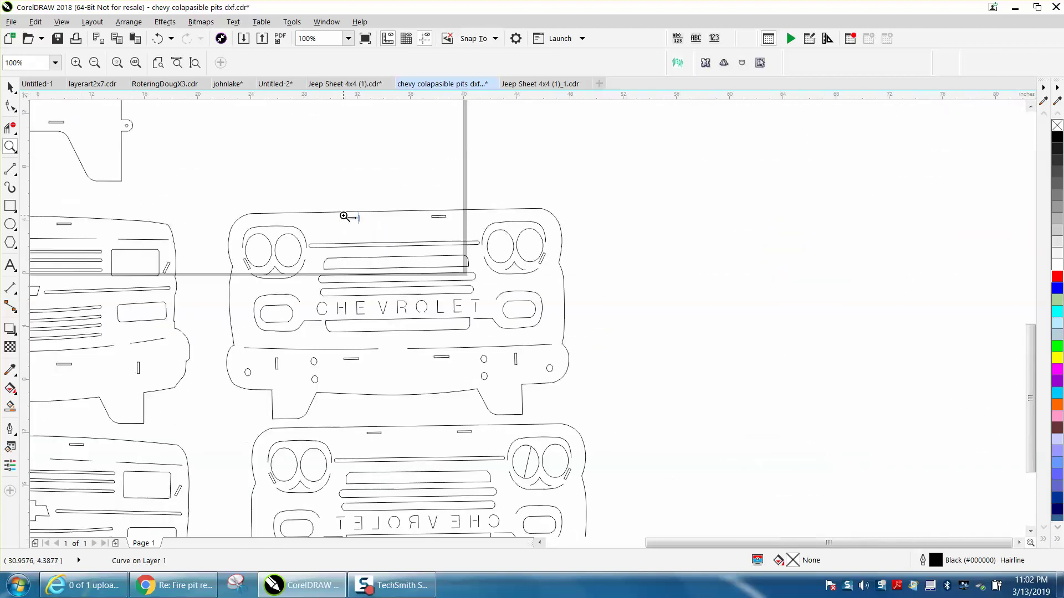
{"action": "left_click", "coordinate": [11, 86]}
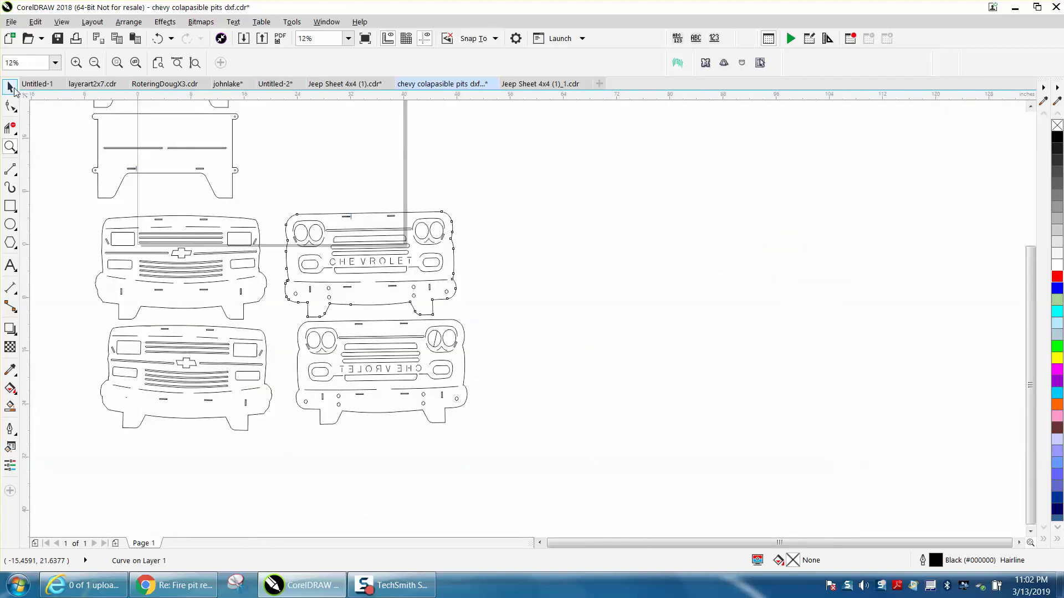
{"action": "scroll", "coordinate": [304, 157], "scroll_direction": "down", "scroll_amount": 1}
{"action": "scroll", "coordinate": [324, 159], "scroll_direction": "down", "scroll_amount": 1}
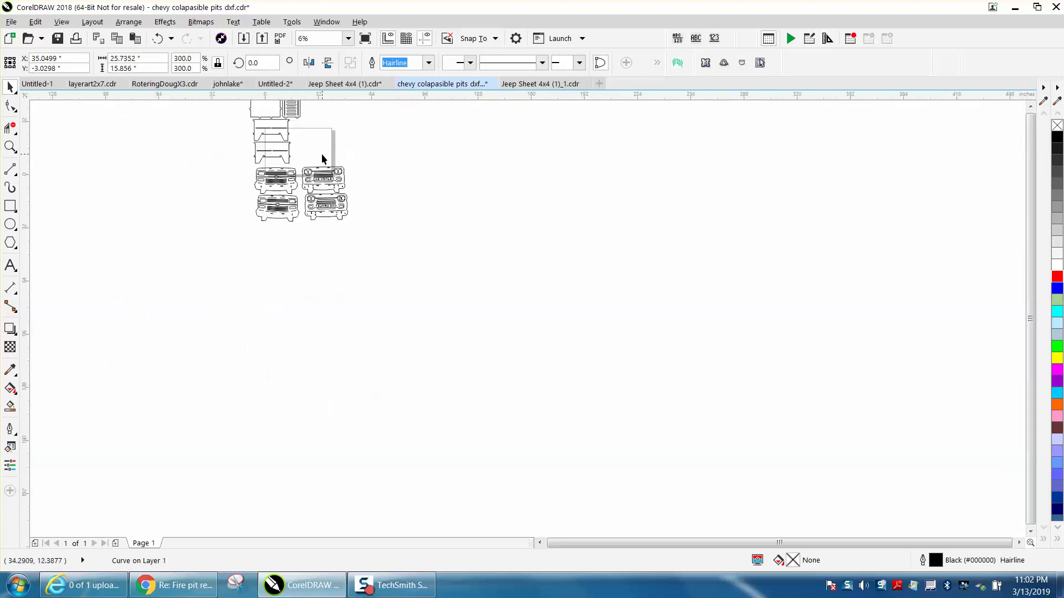
{"action": "scroll", "coordinate": [390, 162], "scroll_direction": "down", "scroll_amount": 1}
{"action": "scroll", "coordinate": [390, 162], "scroll_direction": "down", "scroll_amount": 1}
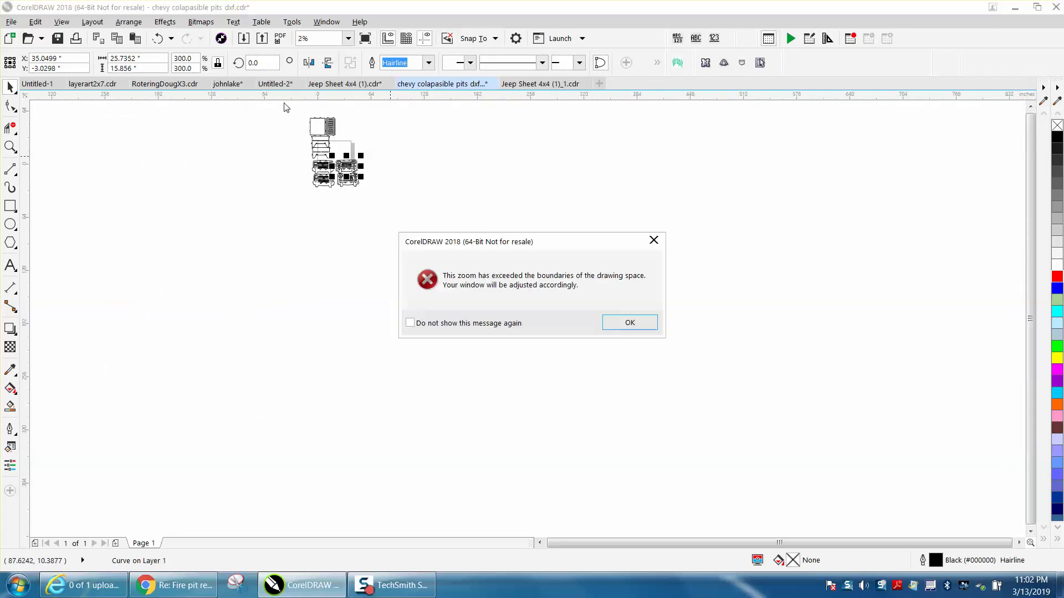
{"action": "left_click", "coordinate": [622, 325]}
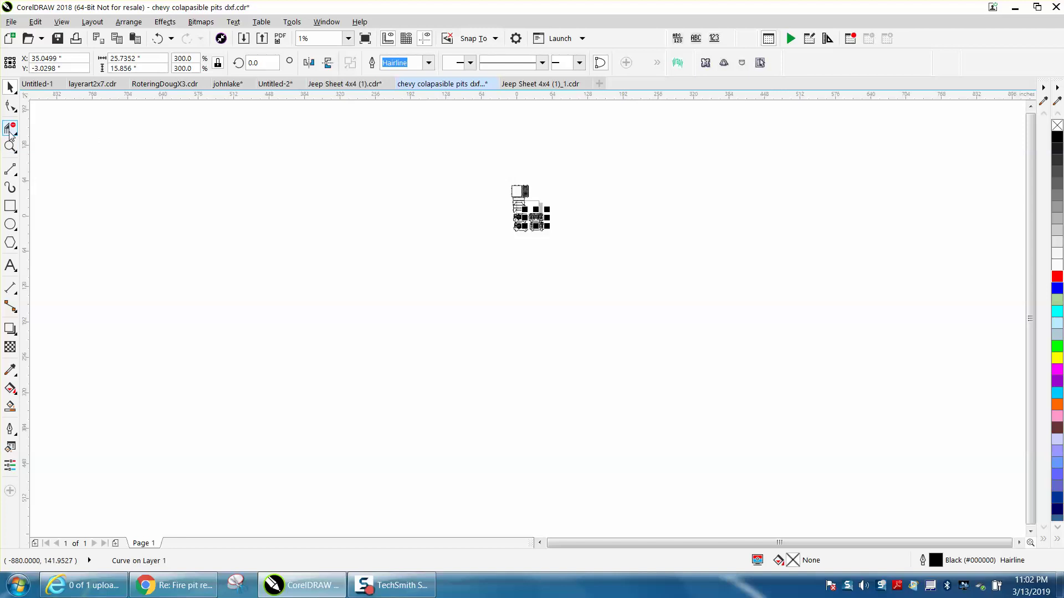
{"action": "left_click", "coordinate": [10, 147]}
{"action": "left_click_drag", "start_coordinate": [501, 186], "coordinate": [589, 255]}
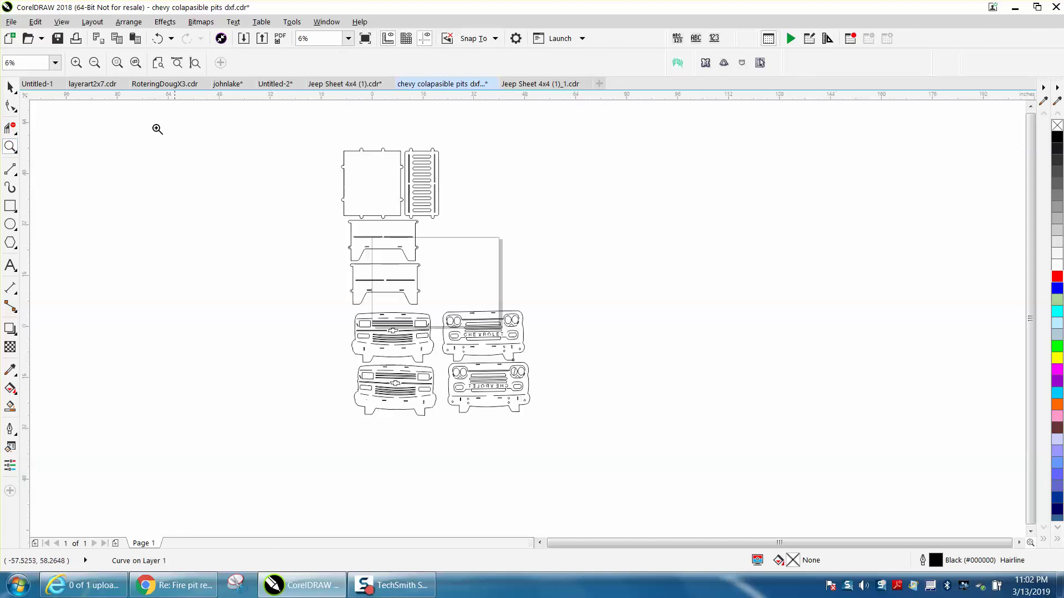
{"action": "left_click", "coordinate": [10, 87]}
Select all 202 parts and scale them 125% to about 73.97 × 105.04 inches.
{"action": "left_click_drag", "start_coordinate": [272, 129], "coordinate": [296, 182]}
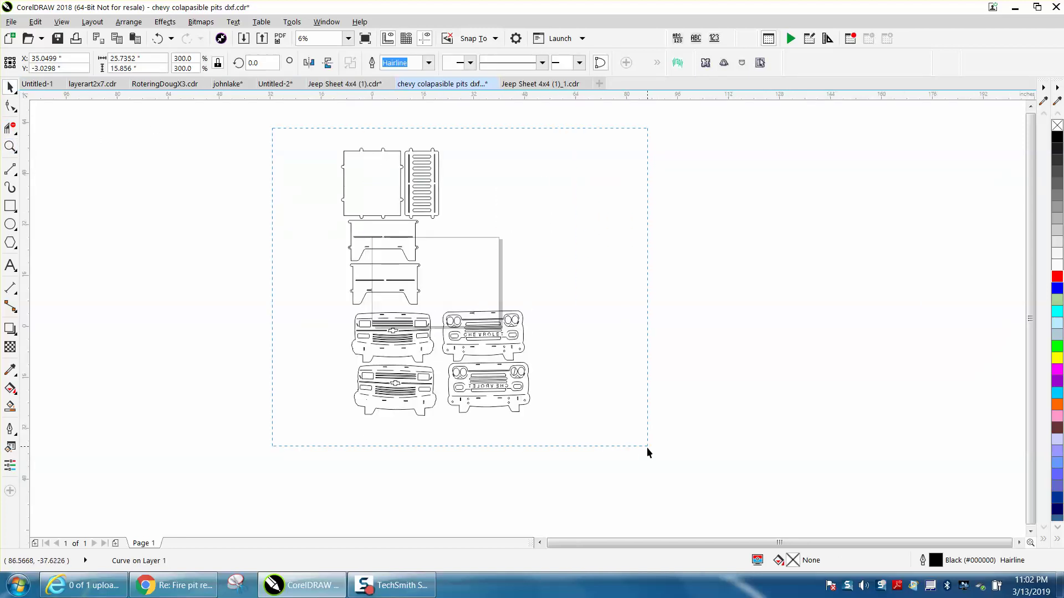
{"action": "left_click_drag", "start_coordinate": [648, 452], "coordinate": [651, 450]}
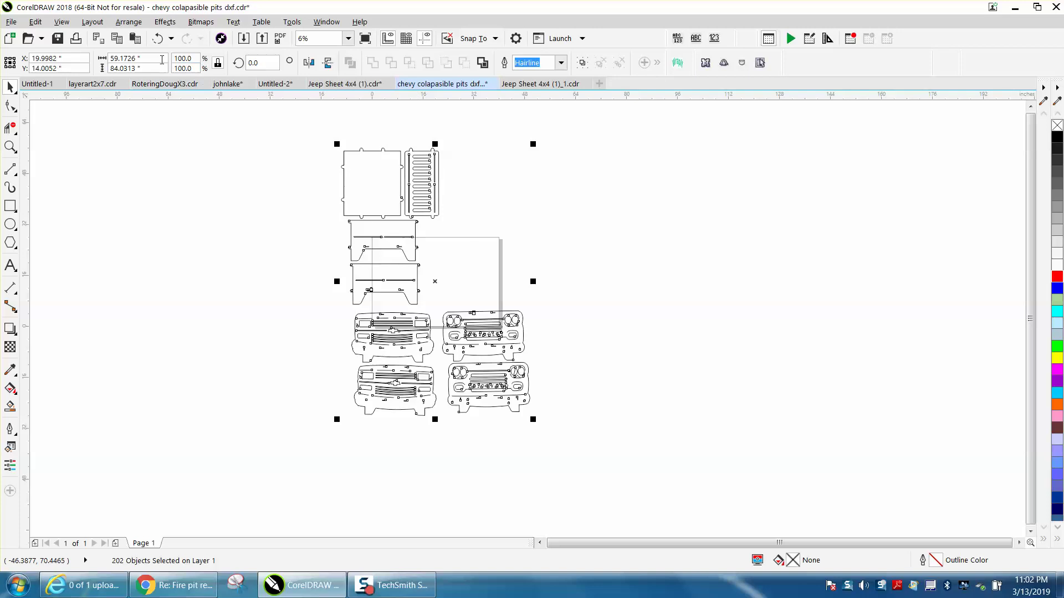
{"action": "left_click_drag", "start_coordinate": [194, 58], "coordinate": [169, 64]}
{"action": "type", "text": "125"}
{"action": "key", "text": "Return"}
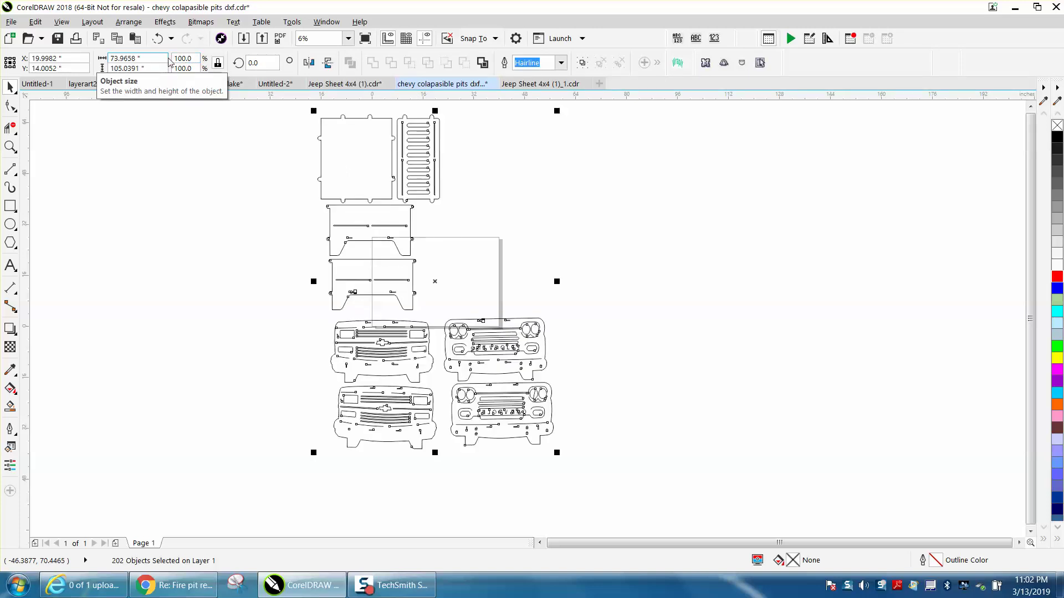
Zoom in on the upper panel parts, back out, then onto the four grille panels.
{"action": "left_click", "coordinate": [10, 147]}
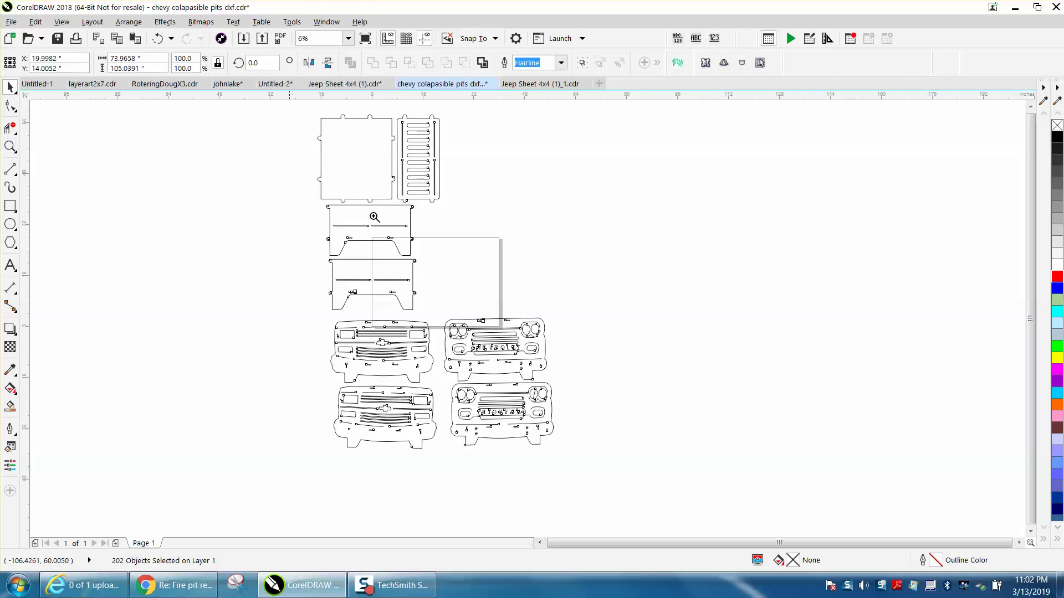
{"action": "left_click", "coordinate": [542, 247]}
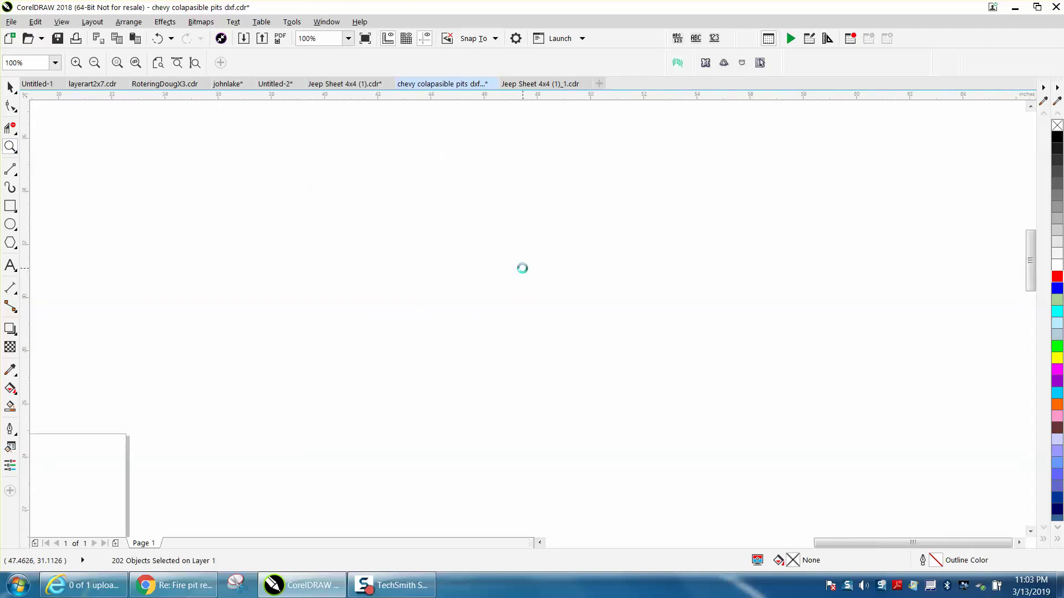
{"action": "right_click", "coordinate": [523, 268]}
{"action": "left_click_drag", "start_coordinate": [458, 296], "coordinate": [620, 416]}
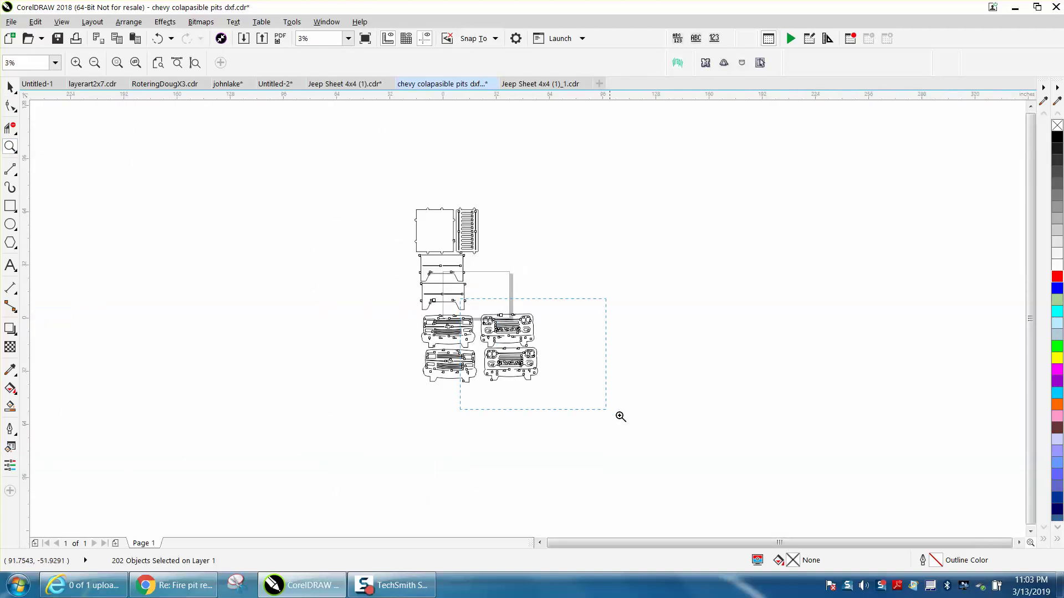
{"action": "left_click", "coordinate": [10, 87]}
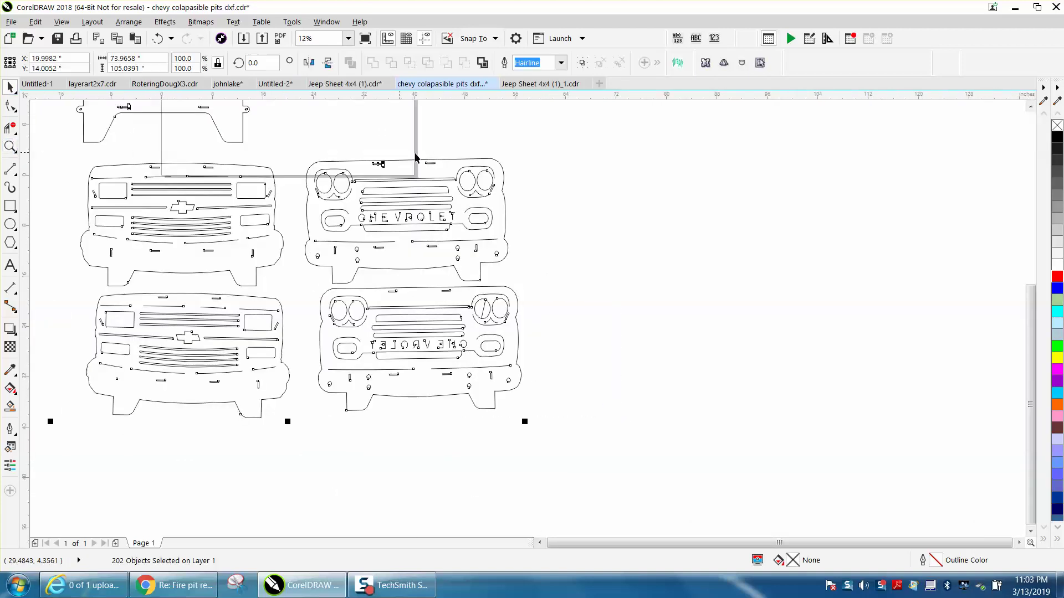
{"action": "left_click", "coordinate": [507, 167]}
{"action": "left_click", "coordinate": [502, 169]}
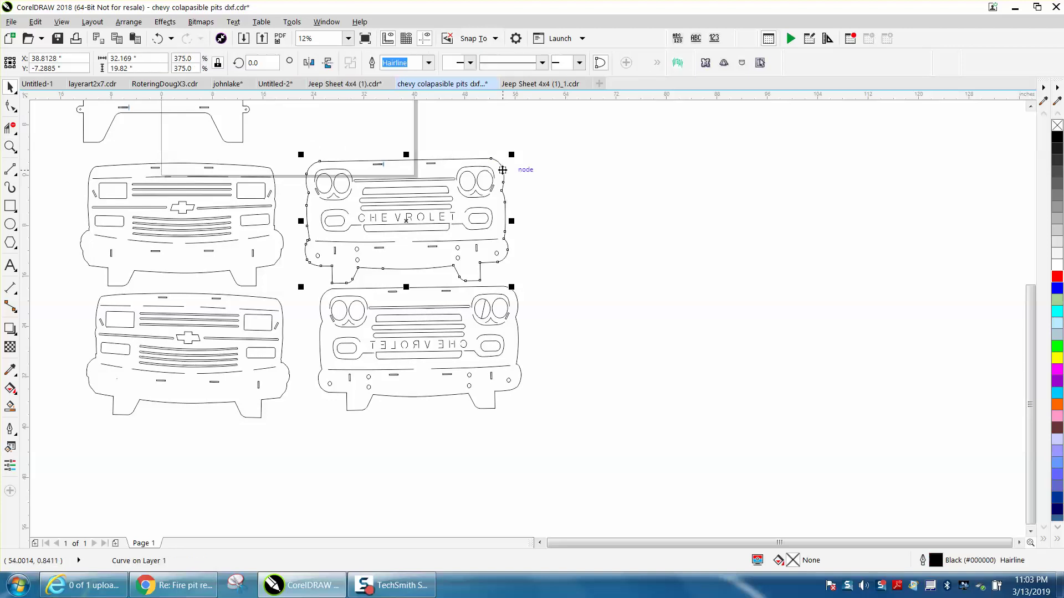
{"action": "left_click", "coordinate": [11, 146]}
{"action": "scroll", "coordinate": [392, 173], "scroll_direction": "up", "scroll_amount": 5}
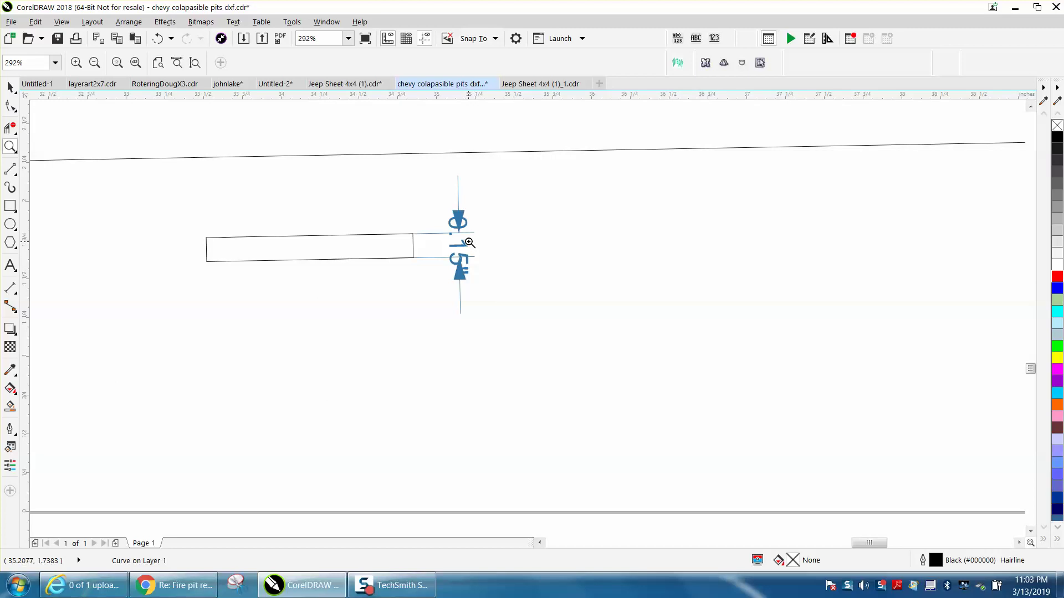
{"action": "scroll", "coordinate": [468, 242], "scroll_direction": "down", "scroll_amount": 2}
{"action": "scroll", "coordinate": [466, 240], "scroll_direction": "down", "scroll_amount": 1}
{"action": "scroll", "coordinate": [466, 240], "scroll_direction": "down", "scroll_amount": 3}
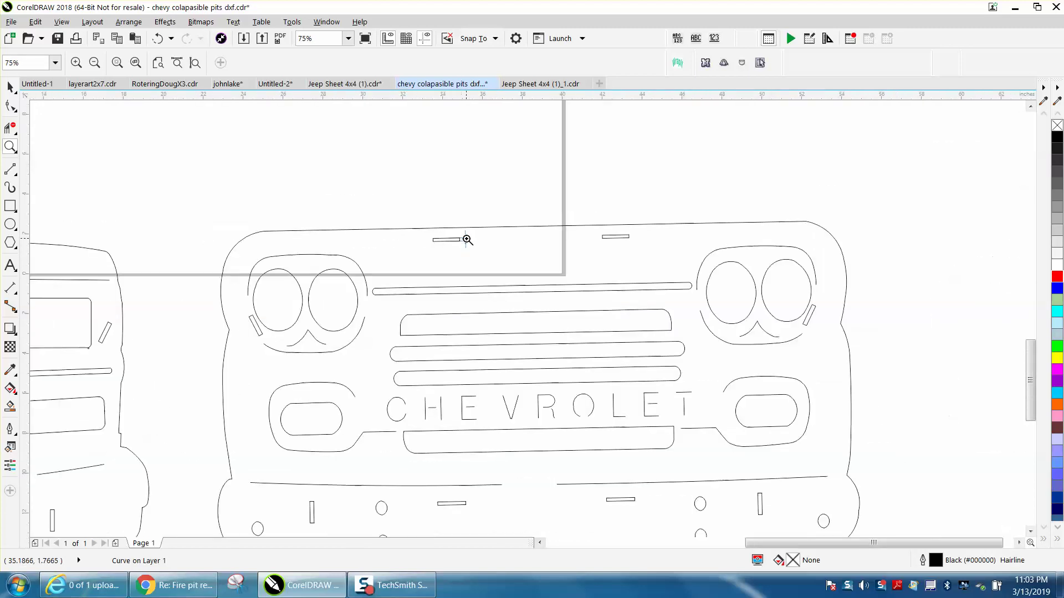
{"action": "scroll", "coordinate": [466, 236], "scroll_direction": "down", "scroll_amount": 1}
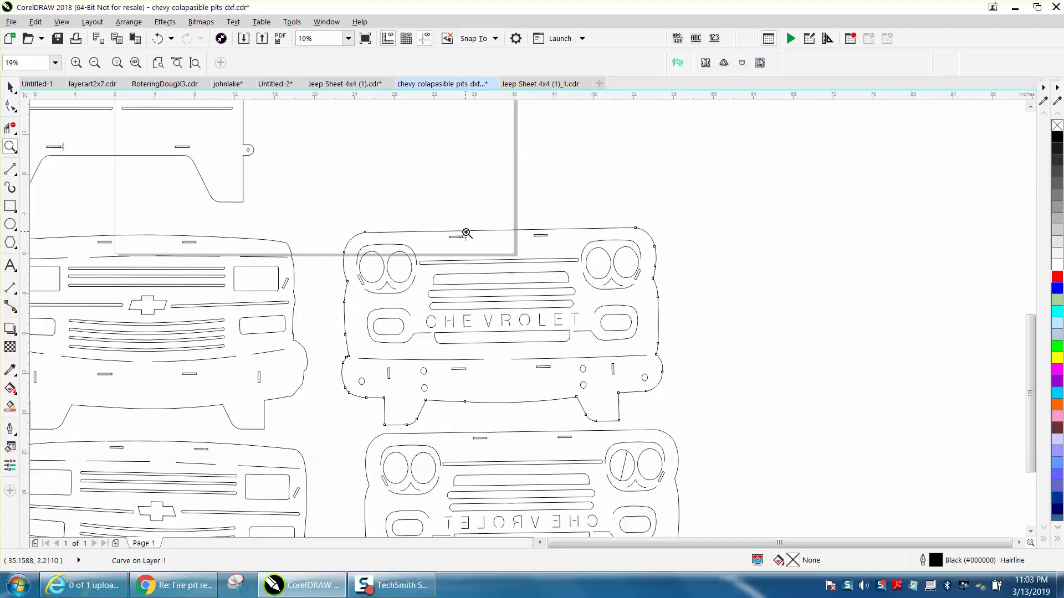
{"action": "left_click_drag", "start_coordinate": [444, 230], "coordinate": [471, 247]}
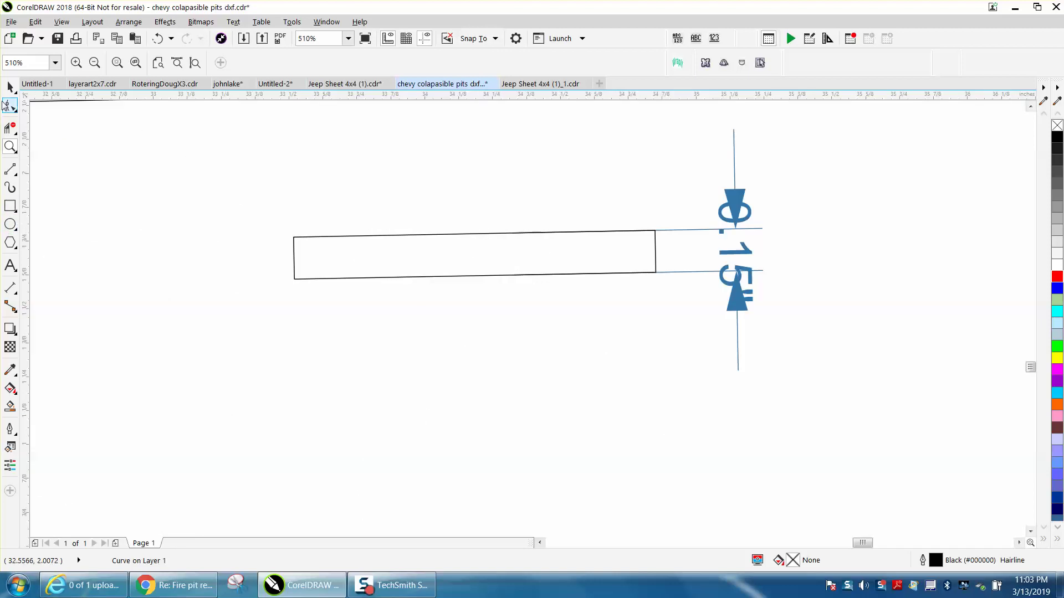
{"action": "left_click", "coordinate": [11, 87]}
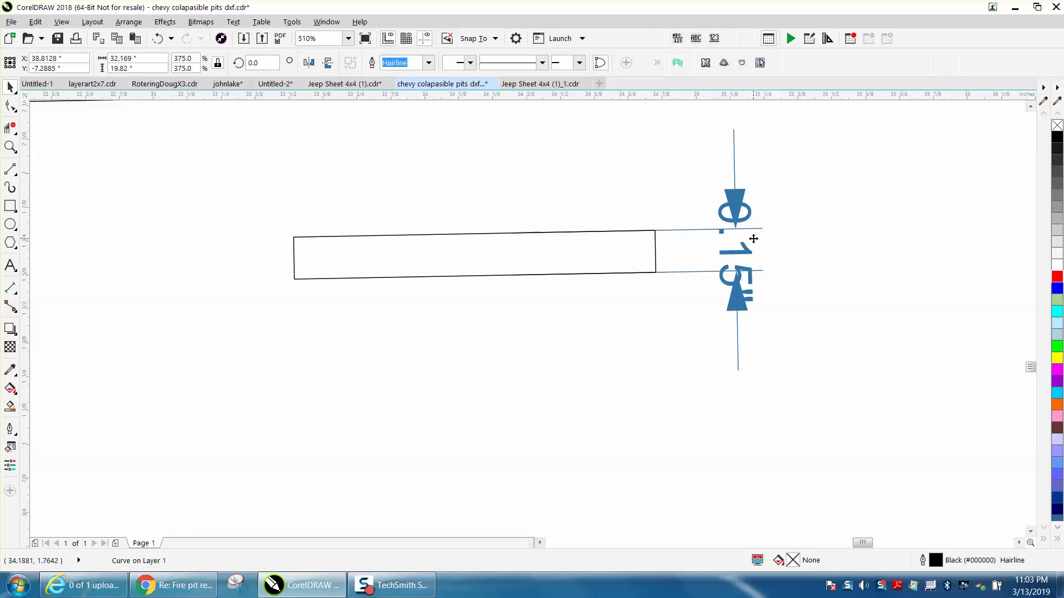
{"action": "scroll", "coordinate": [753, 238], "scroll_direction": "down", "scroll_amount": 3}
{"action": "scroll", "coordinate": [732, 234], "scroll_direction": "down", "scroll_amount": 3}
{"action": "left_click_drag", "start_coordinate": [645, 196], "coordinate": [754, 275]}
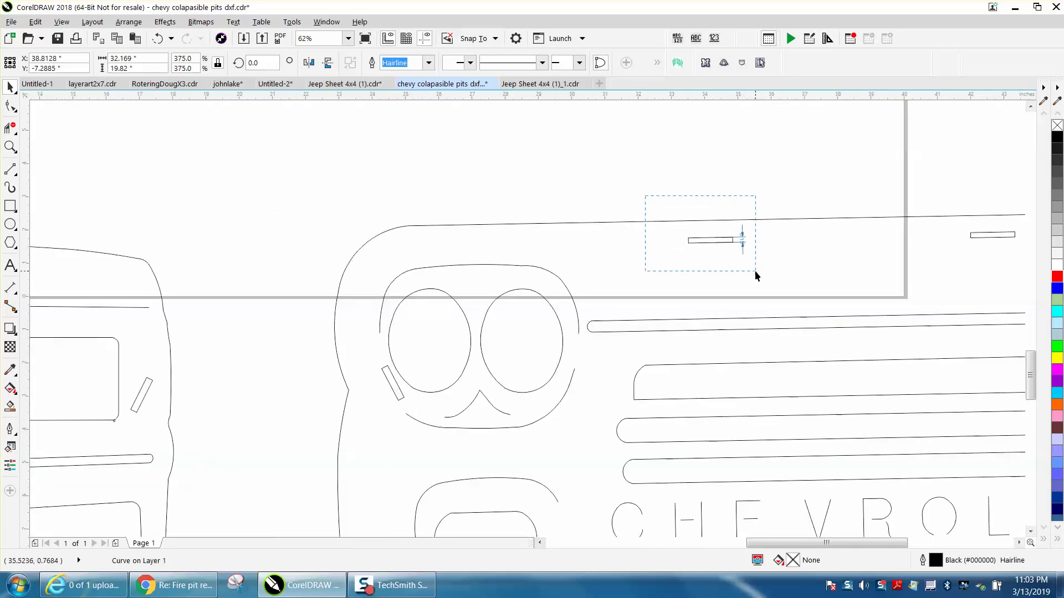
Select the small tab slot rectangle on the front grille's top edge.
{"action": "left_click", "coordinate": [663, 204]}
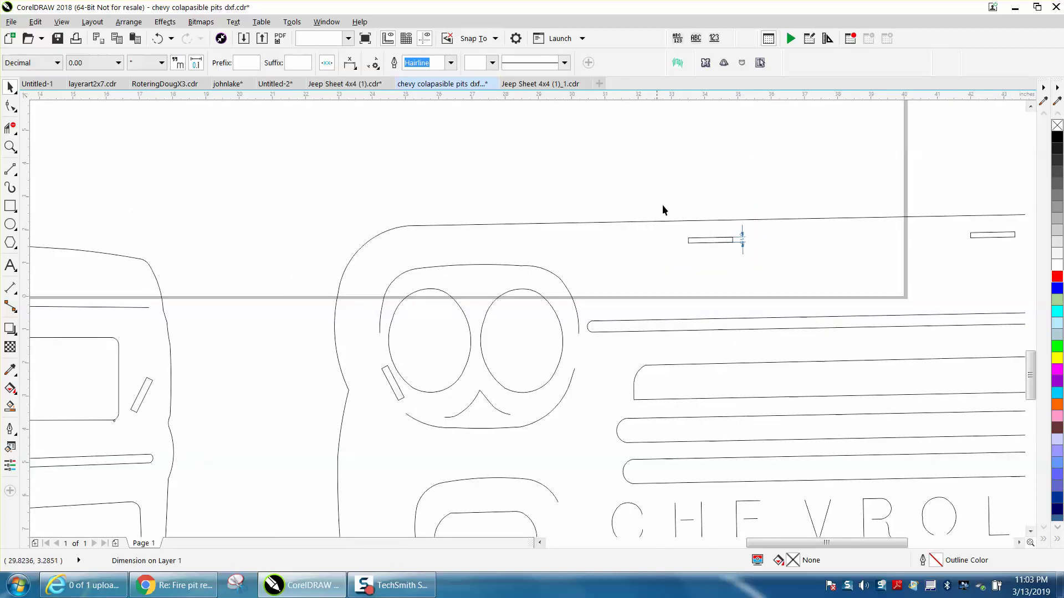
{"action": "left_click", "coordinate": [741, 240]}
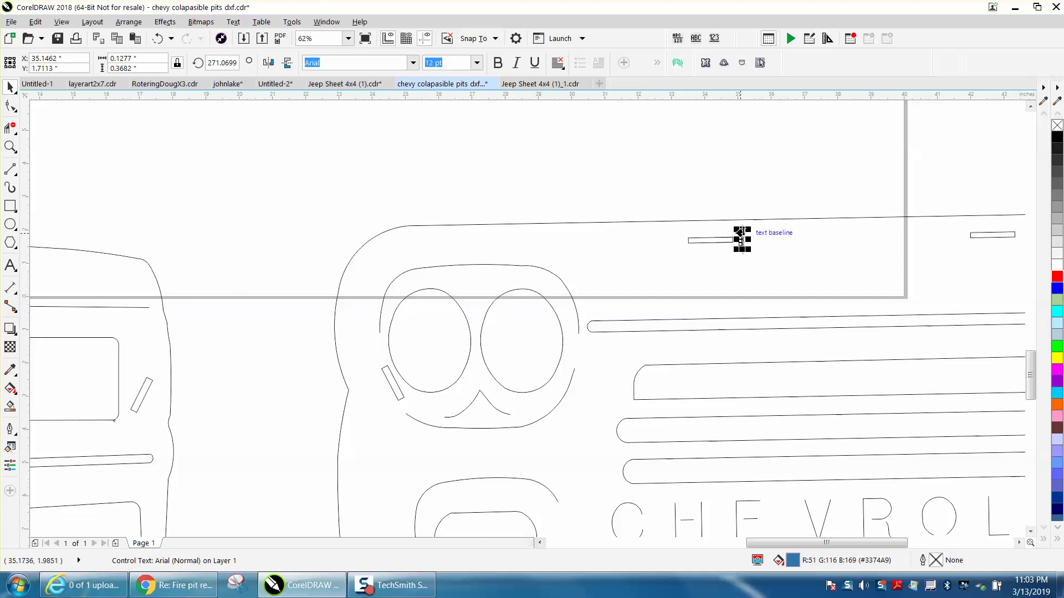
{"action": "left_click", "coordinate": [748, 225]}
{"action": "left_click_drag", "start_coordinate": [741, 253], "coordinate": [751, 262]}
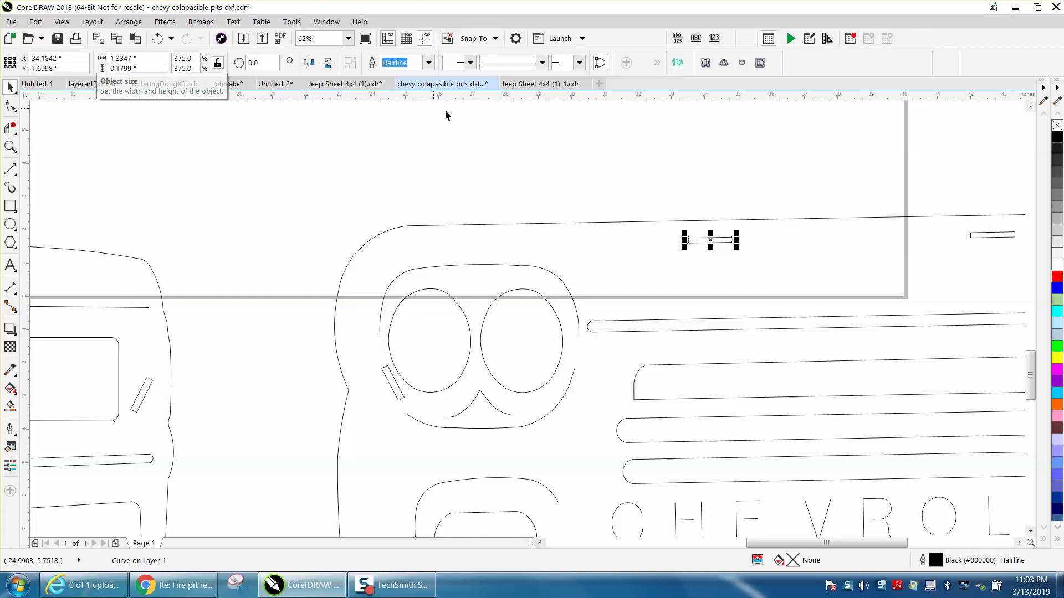
{"action": "scroll", "coordinate": [425, 180], "scroll_direction": "down", "scroll_amount": 1}
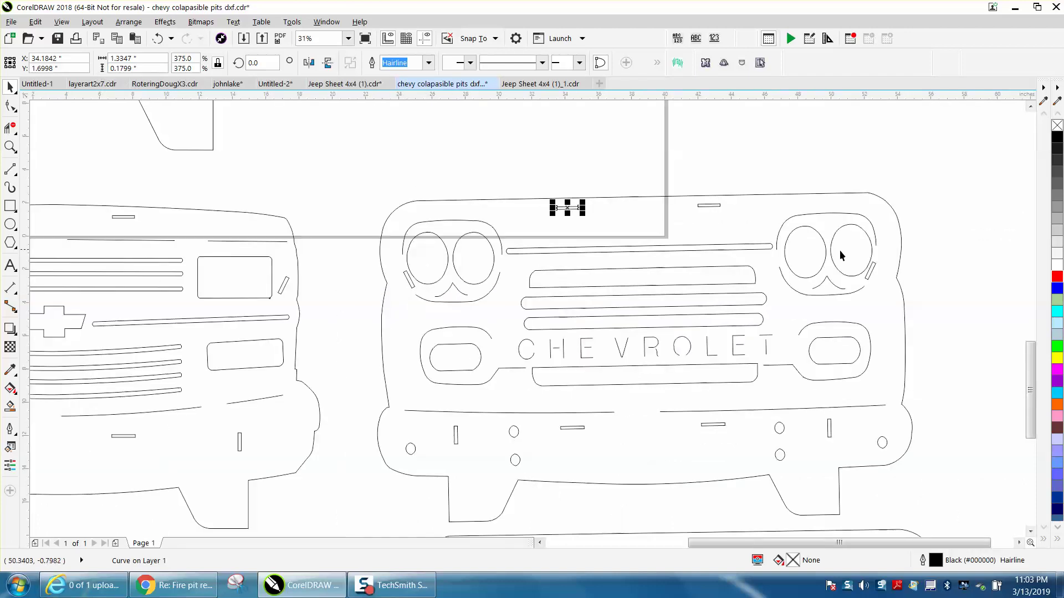
{"action": "left_click", "coordinate": [11, 147]}
Make the slot 0.14 inches tall, keeping its 1.3347-inch width unchanged.
{"action": "left_click_drag", "start_coordinate": [546, 198], "coordinate": [603, 231]}
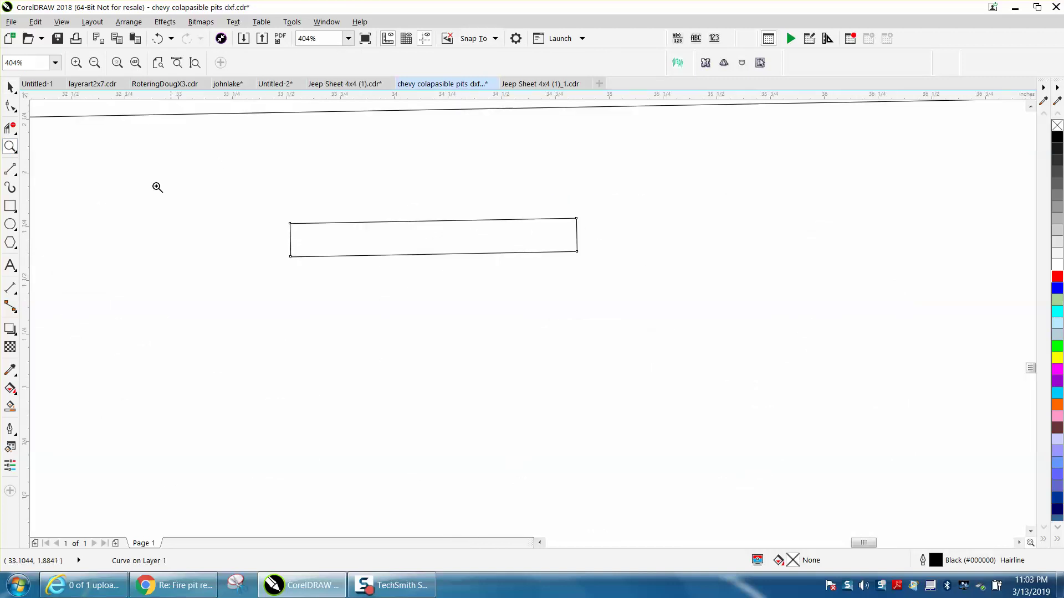
{"action": "left_click", "coordinate": [11, 86]}
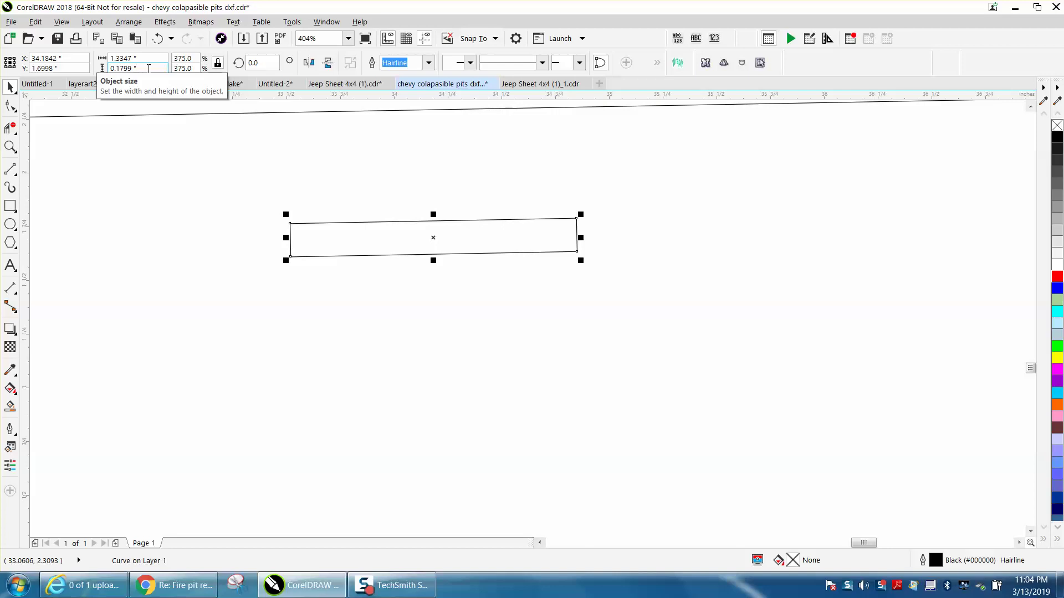
{"action": "left_click_drag", "start_coordinate": [148, 69], "coordinate": [115, 68]}
{"action": "type", "text": ".14"}
{"action": "key", "text": "Return"}
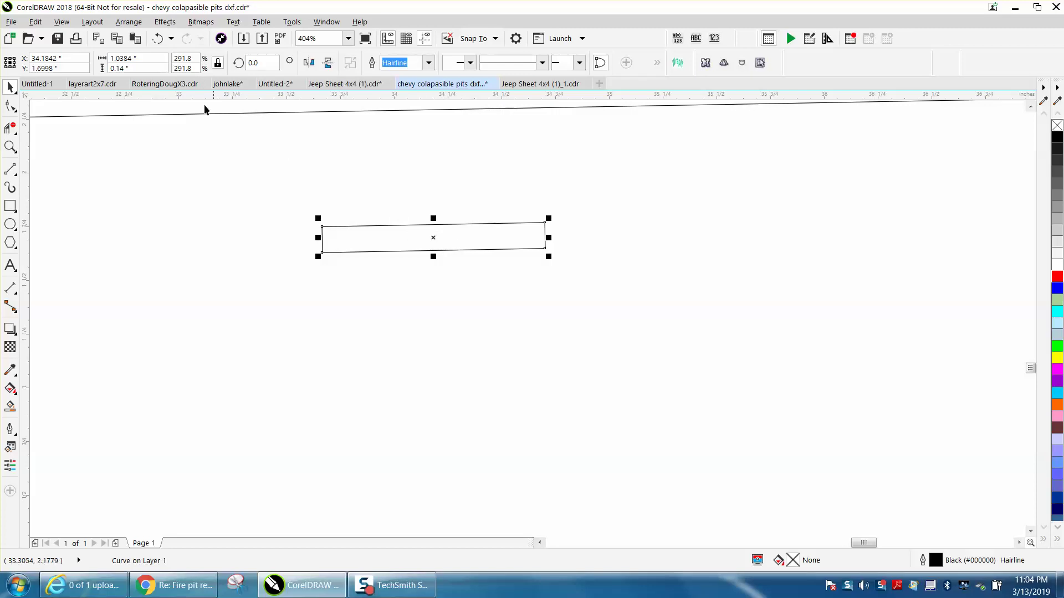
{"action": "left_click", "coordinate": [156, 39]}
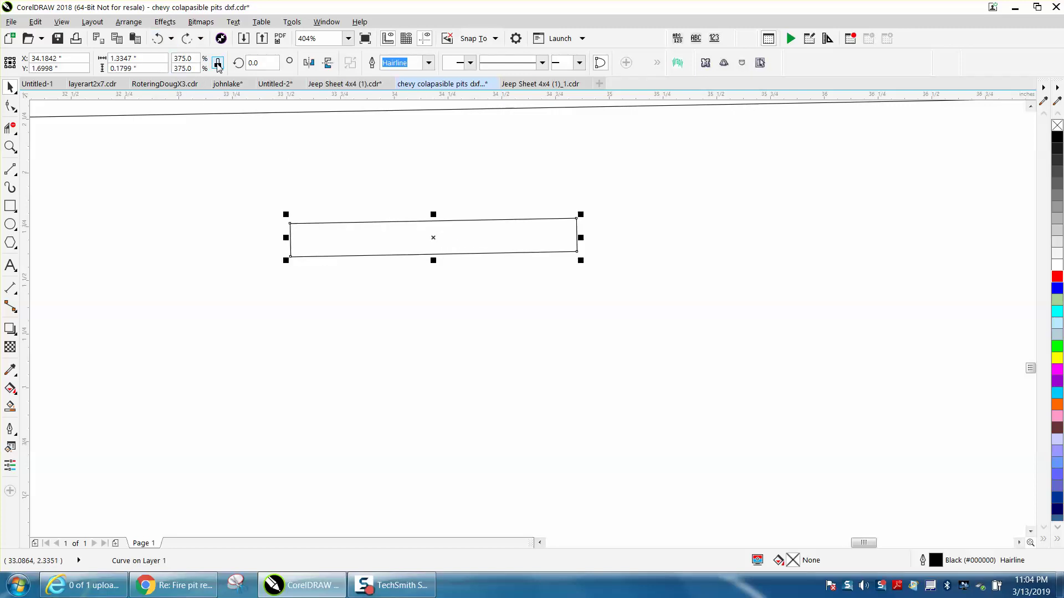
{"action": "double_click", "coordinate": [134, 68]}
{"action": "type", "text": ".14"}
{"action": "key", "text": "Return"}
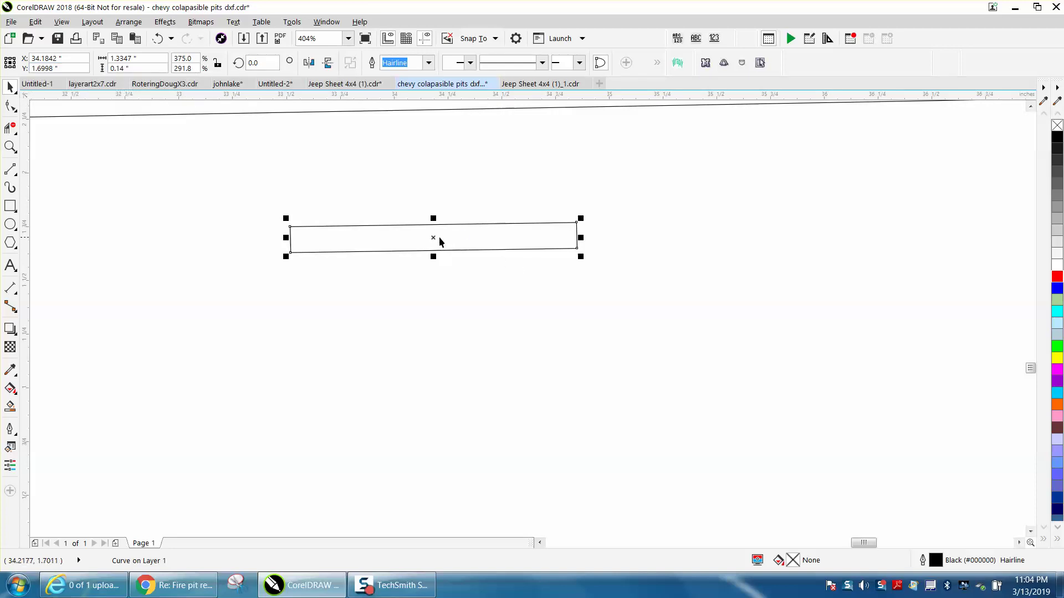
{"action": "scroll", "coordinate": [433, 239], "scroll_direction": "down", "scroll_amount": 2}
{"action": "scroll", "coordinate": [497, 238], "scroll_direction": "down", "scroll_amount": 2}
{"action": "scroll", "coordinate": [516, 238], "scroll_direction": "down", "scroll_amount": 1}
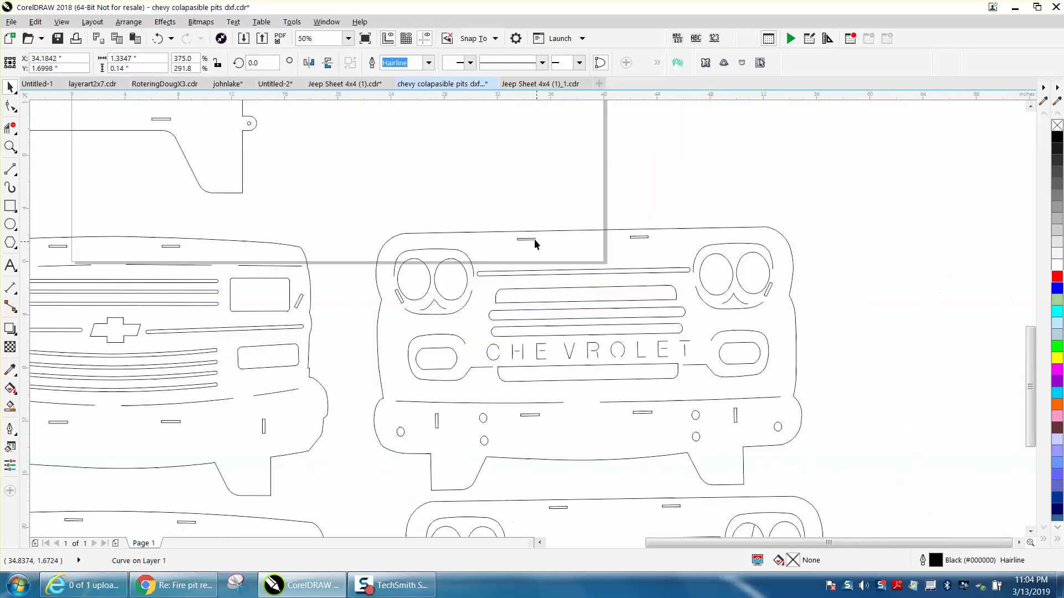
{"action": "scroll", "coordinate": [534, 239], "scroll_direction": "down", "scroll_amount": 1}
{"action": "scroll", "coordinate": [531, 239], "scroll_direction": "down", "scroll_amount": 1}
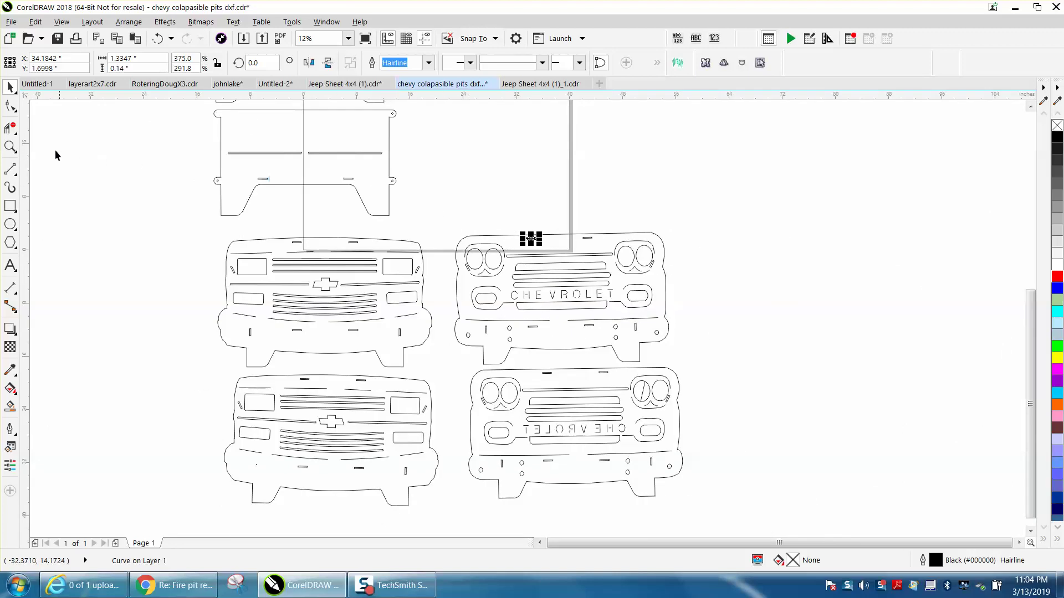
Add a 1.07-inch parallel dimension across the top panel's rounded side tab.
{"action": "left_click", "coordinate": [11, 147]}
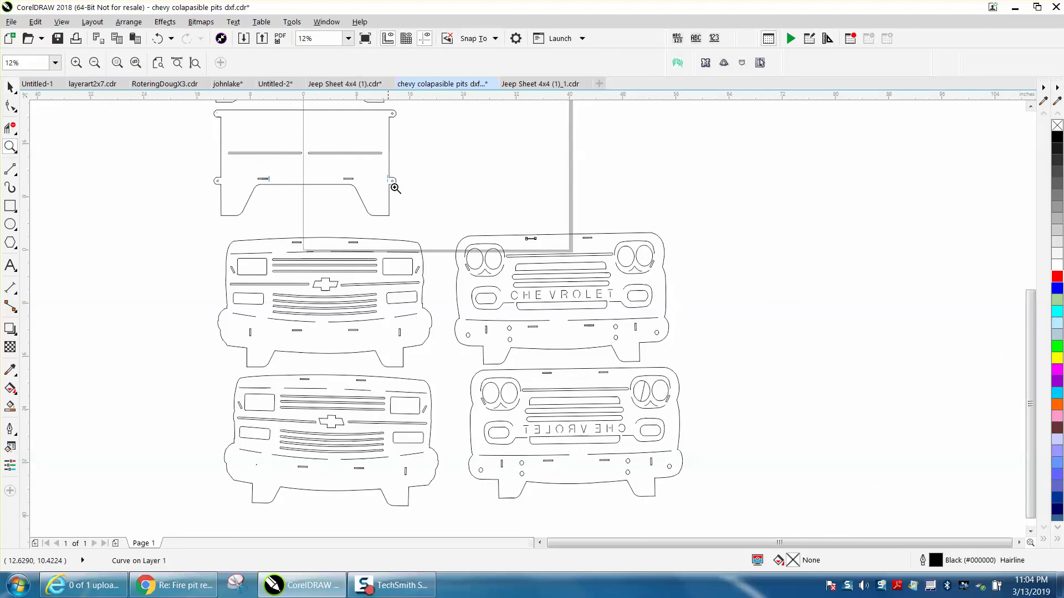
{"action": "left_click_drag", "start_coordinate": [391, 186], "coordinate": [444, 197]}
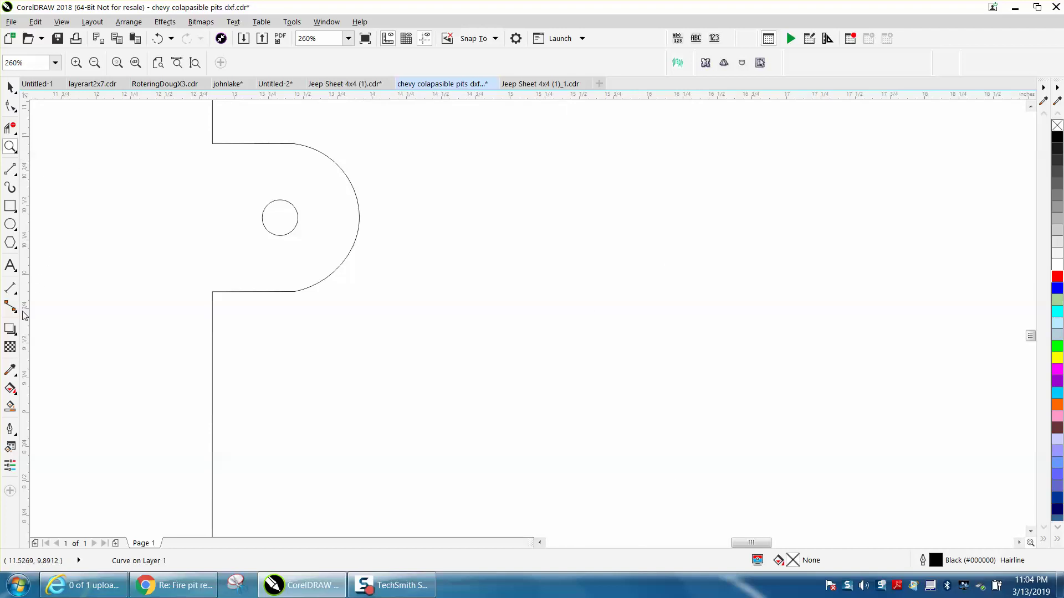
{"action": "left_click", "coordinate": [11, 286]}
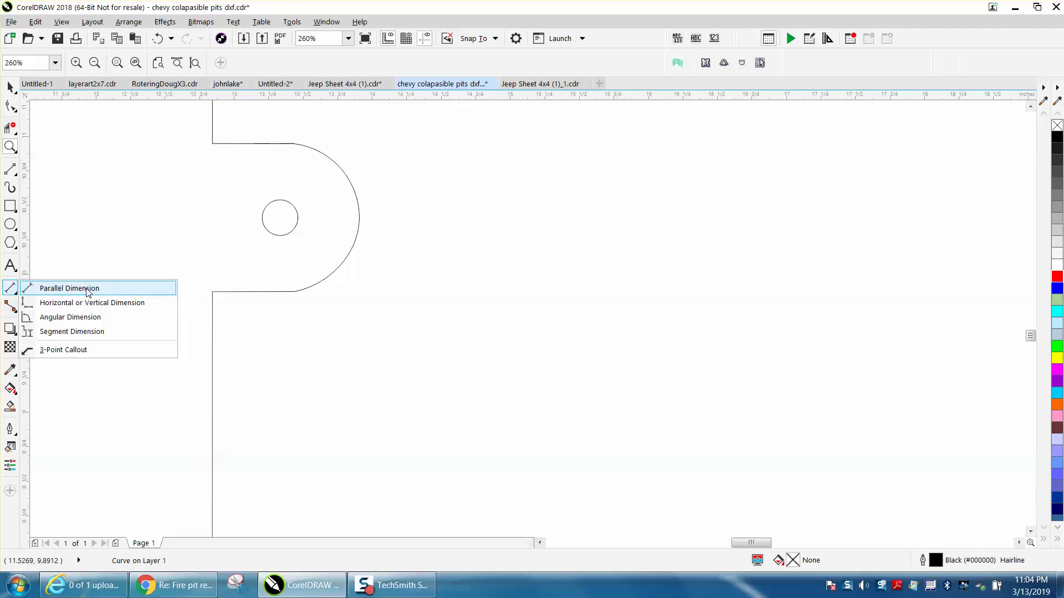
{"action": "left_click", "coordinate": [67, 289]}
{"action": "left_click_drag", "start_coordinate": [234, 290], "coordinate": [236, 146]}
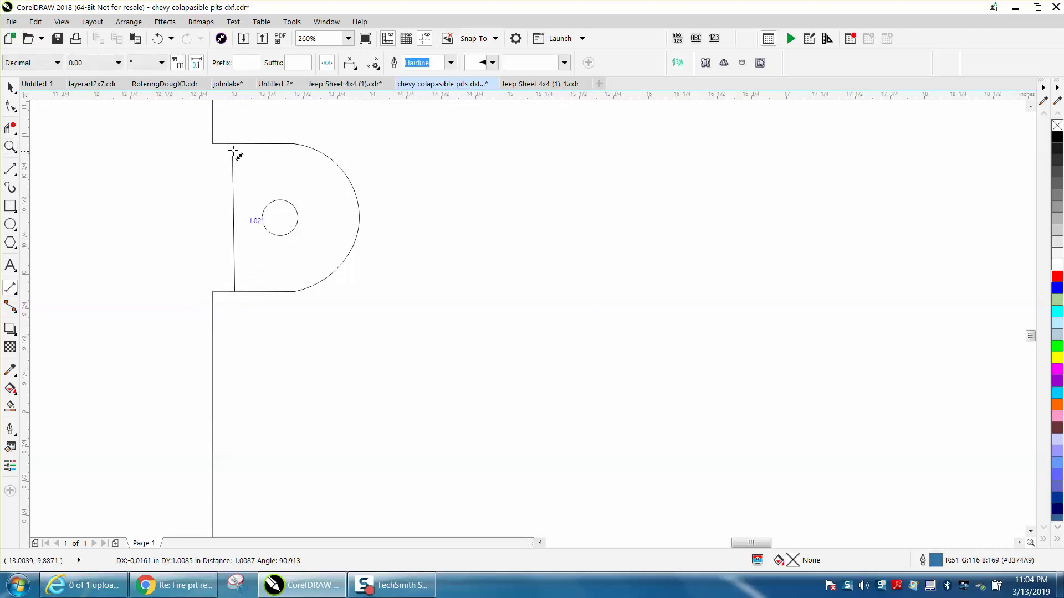
{"action": "left_click", "coordinate": [425, 208]}
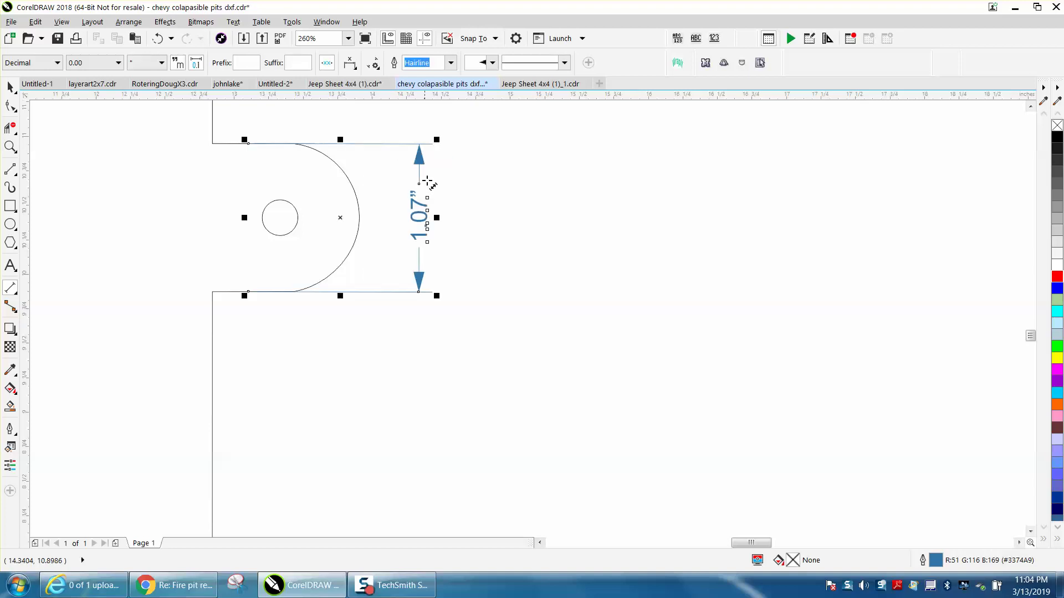
{"action": "scroll", "coordinate": [387, 228], "scroll_direction": "down", "scroll_amount": 5}
{"action": "scroll", "coordinate": [341, 223], "scroll_direction": "down", "scroll_amount": 2}
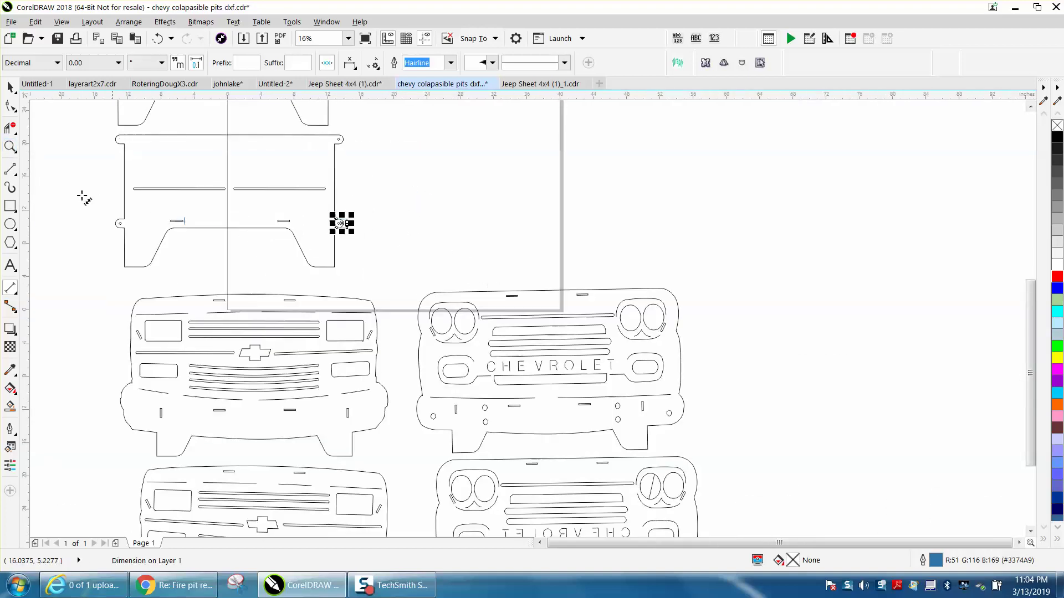
Zoom to the grille's top slot and reselect the slot rectangle.
{"action": "left_click", "coordinate": [11, 147]}
{"action": "left_click_drag", "start_coordinate": [489, 287], "coordinate": [564, 314]}
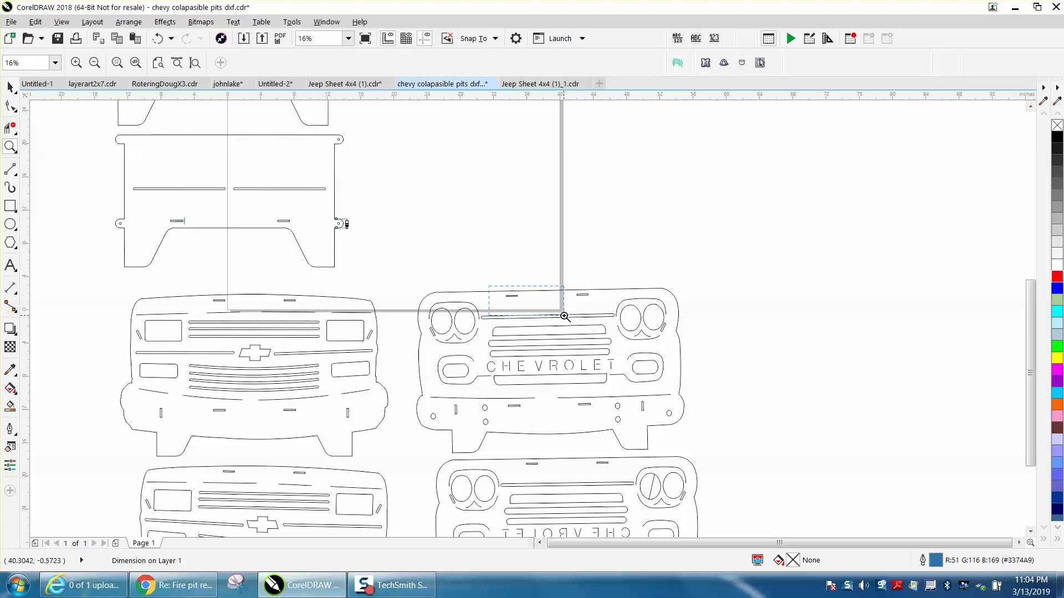
{"action": "left_click", "coordinate": [10, 86]}
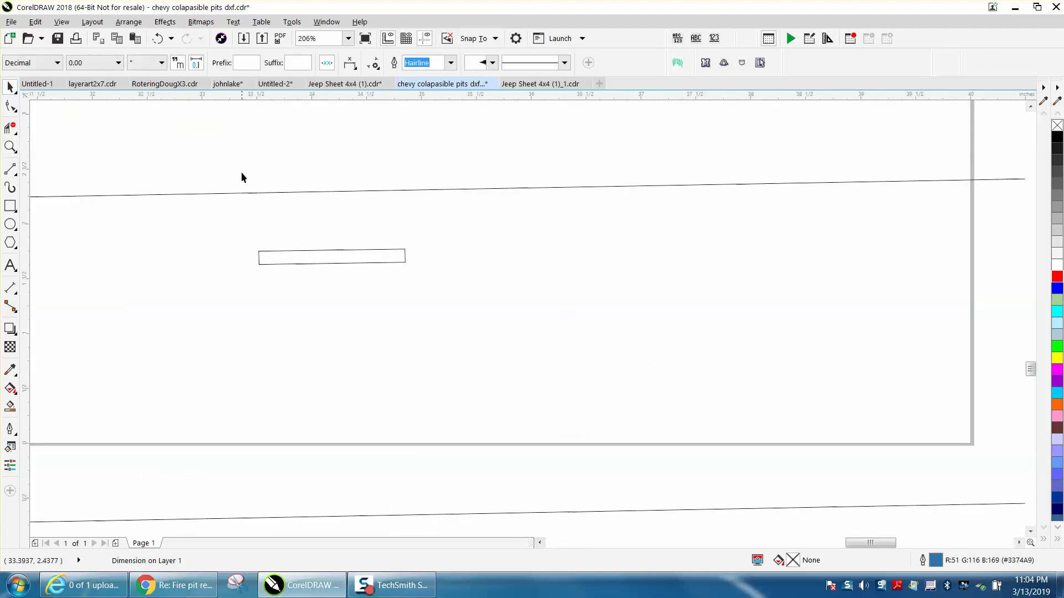
{"action": "left_click_drag", "start_coordinate": [483, 324], "coordinate": [482, 324]}
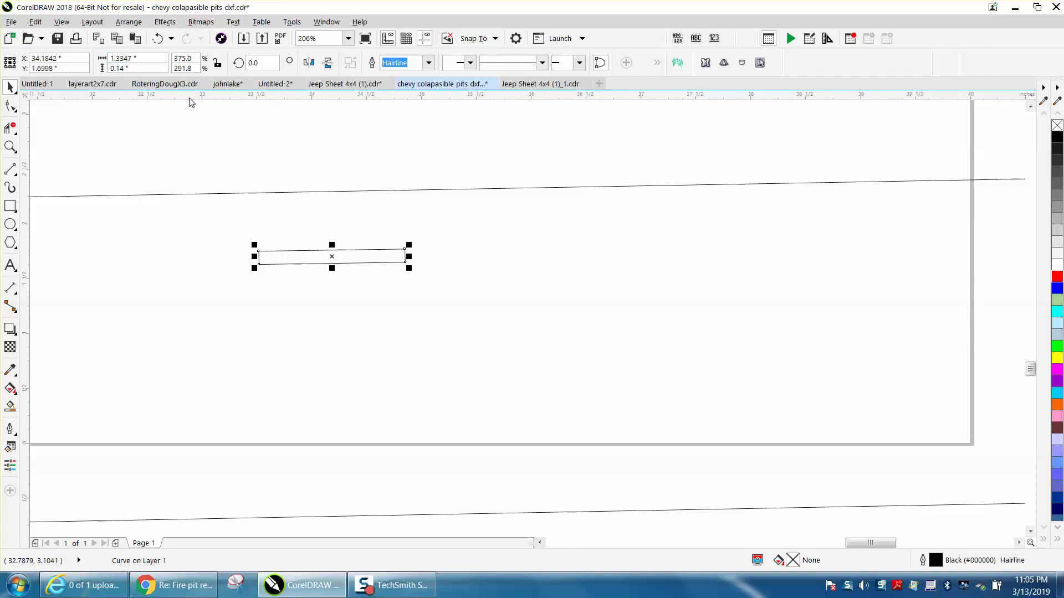
Enter 1.8 as the slot width, making it 1.8 × 0.14 inches.
{"action": "left_click", "coordinate": [147, 58]}
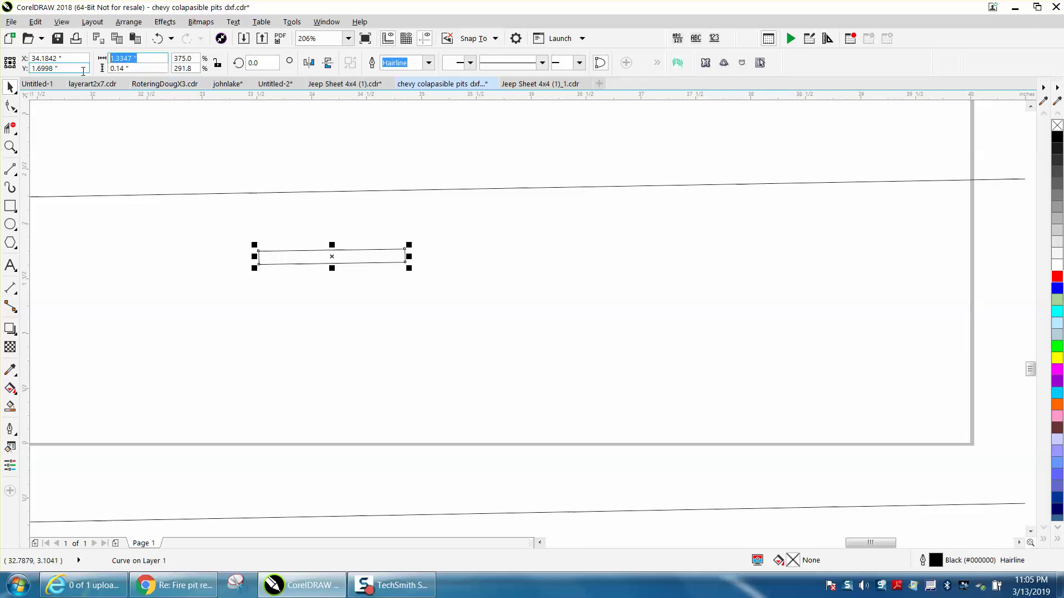
{"action": "type", "text": "1.8"}
{"action": "key", "text": "Return"}
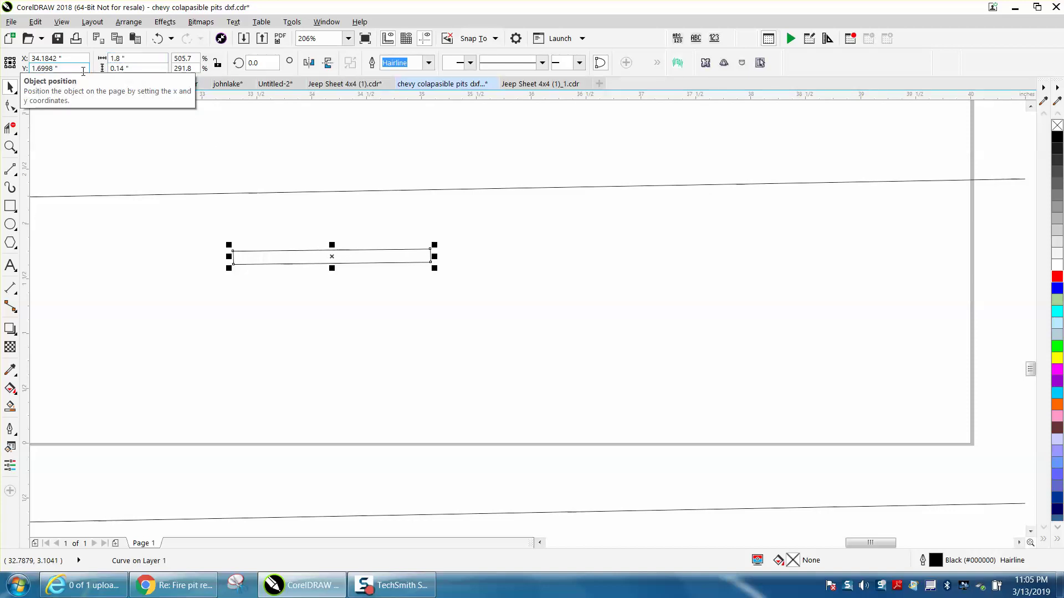
{"action": "scroll", "coordinate": [314, 191], "scroll_direction": "down", "scroll_amount": 2}
{"action": "scroll", "coordinate": [332, 225], "scroll_direction": "down", "scroll_amount": 2}
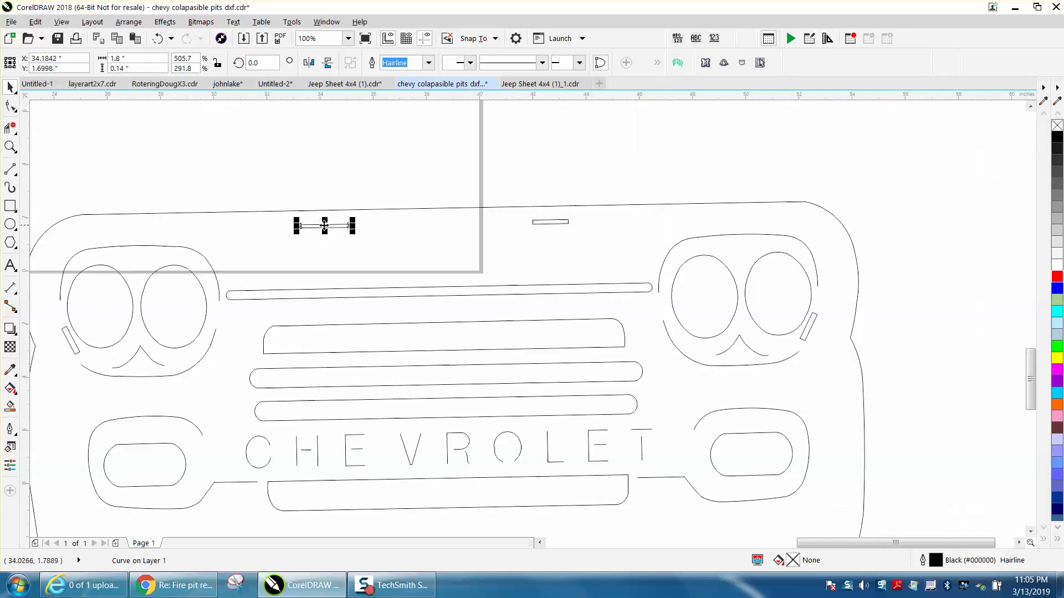
{"action": "scroll", "coordinate": [283, 217], "scroll_direction": "down", "scroll_amount": 1}
{"action": "scroll", "coordinate": [96, 159], "scroll_direction": "down", "scroll_amount": 1}
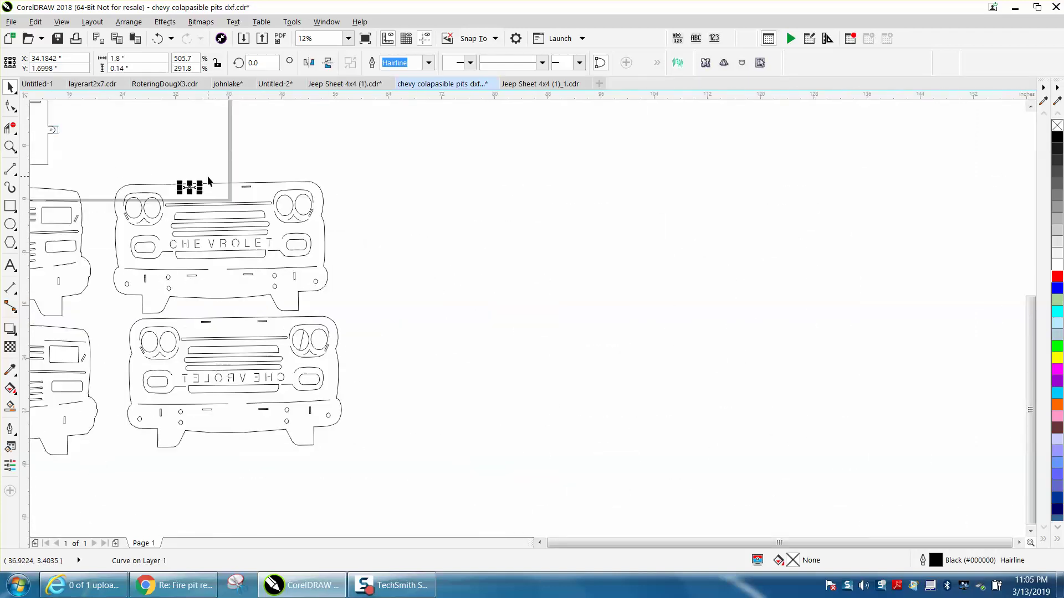
{"action": "left_click", "coordinate": [11, 147]}
{"action": "left_click_drag", "start_coordinate": [52, 124], "coordinate": [70, 143]}
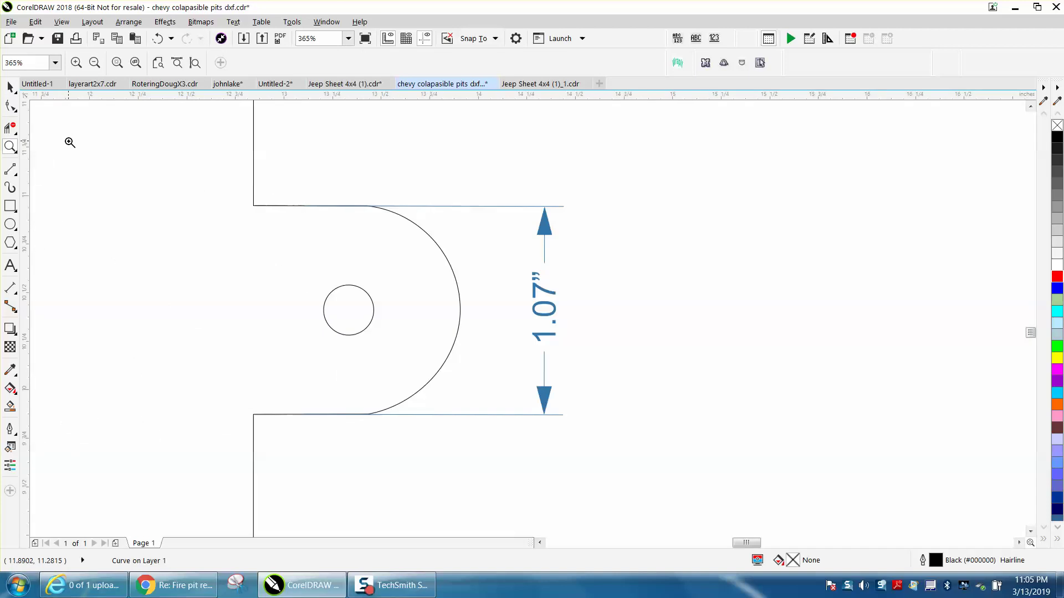
{"action": "scroll", "coordinate": [70, 142], "scroll_direction": "down", "scroll_amount": 5}
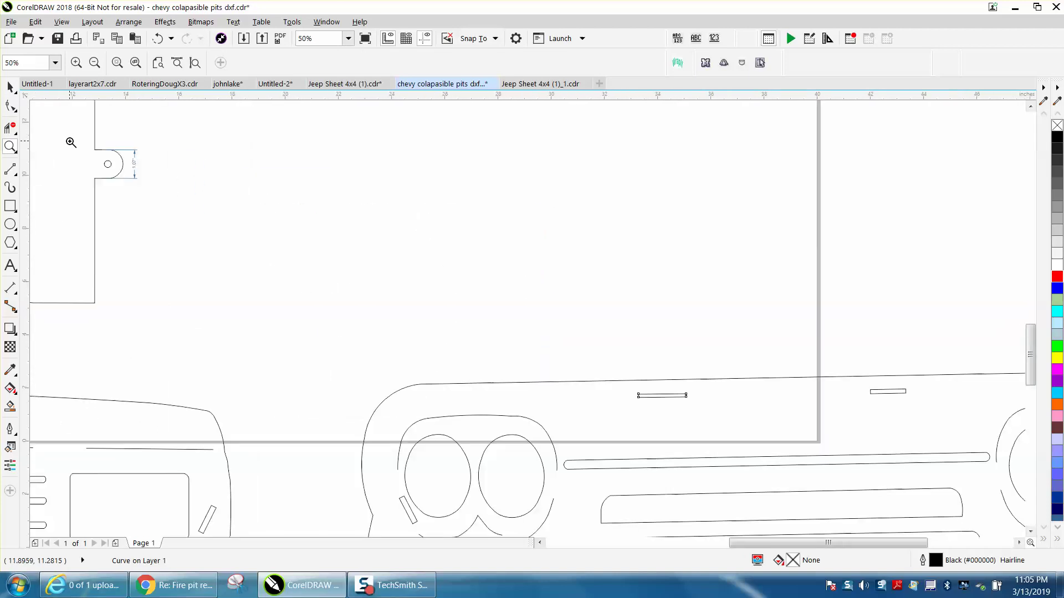
{"action": "left_click", "coordinate": [10, 146]}
{"action": "key", "text": "F3"}
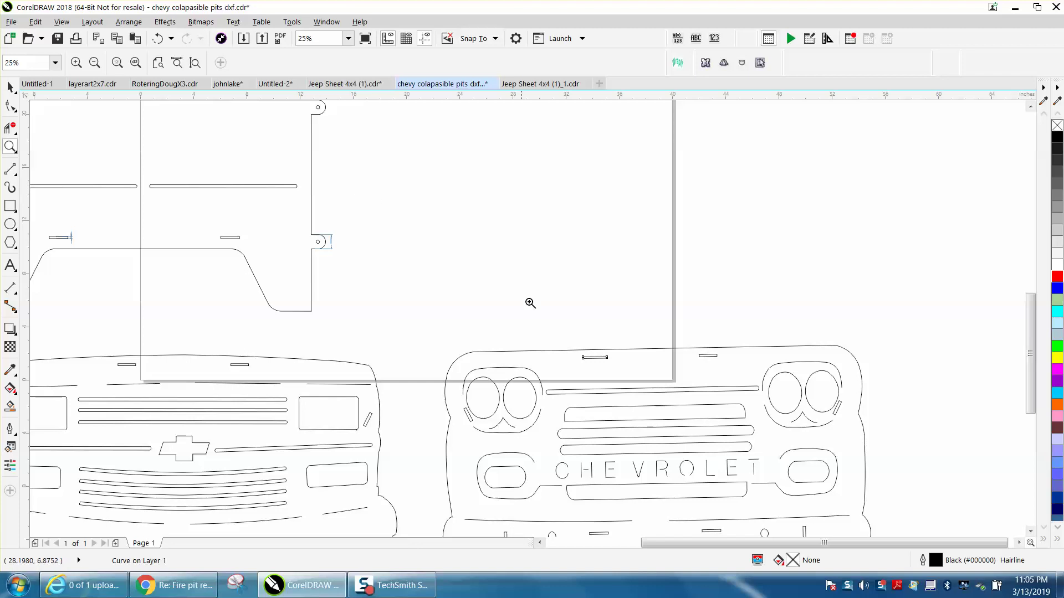
{"action": "left_click_drag", "start_coordinate": [658, 383], "coordinate": [658, 383]}
{"action": "left_click", "coordinate": [10, 87]}
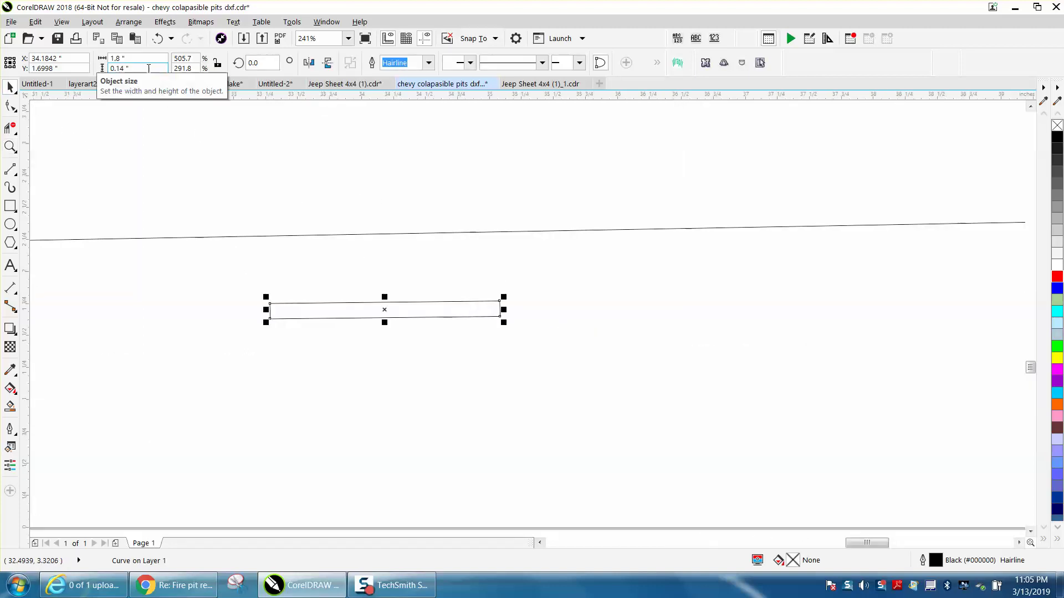
Narrow the selected tab slot to 1.09 inches wide, keeping its 0.14 inch height.
{"action": "left_click", "coordinate": [136, 60]}
{"action": "type", "text": ".09"}
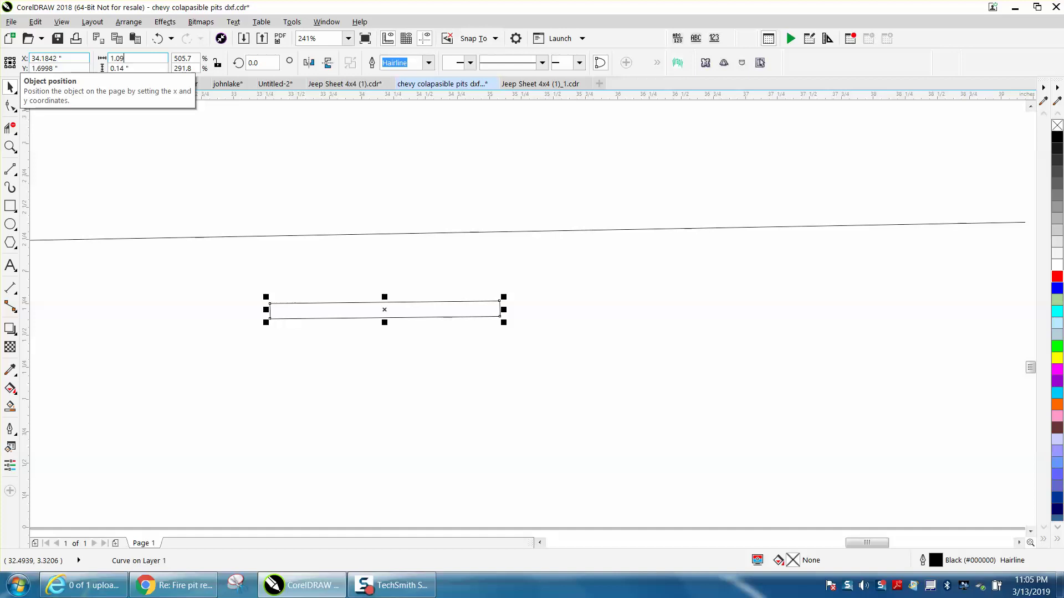
{"action": "key", "text": "Return"}
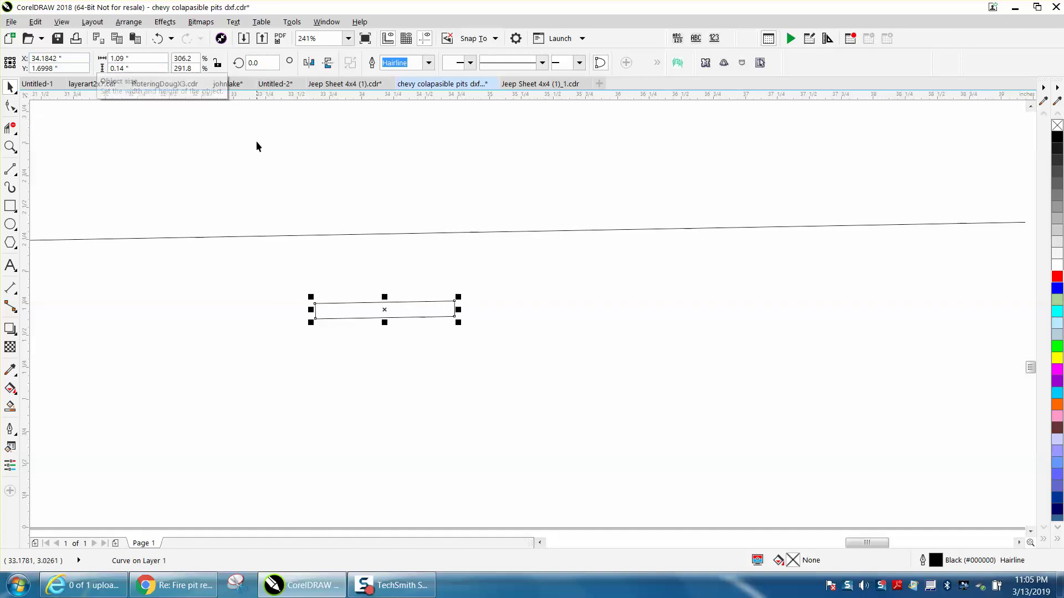
{"action": "scroll", "coordinate": [260, 147], "scroll_direction": "down", "scroll_amount": 2}
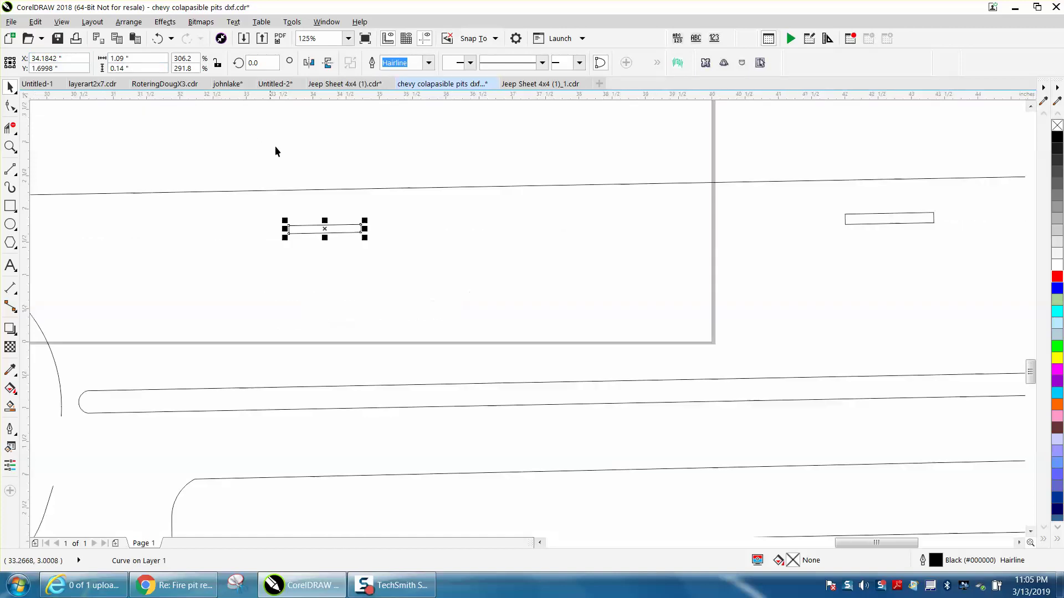
{"action": "scroll", "coordinate": [276, 150], "scroll_direction": "down", "scroll_amount": 2}
{"action": "scroll", "coordinate": [338, 277], "scroll_direction": "down", "scroll_amount": 2}
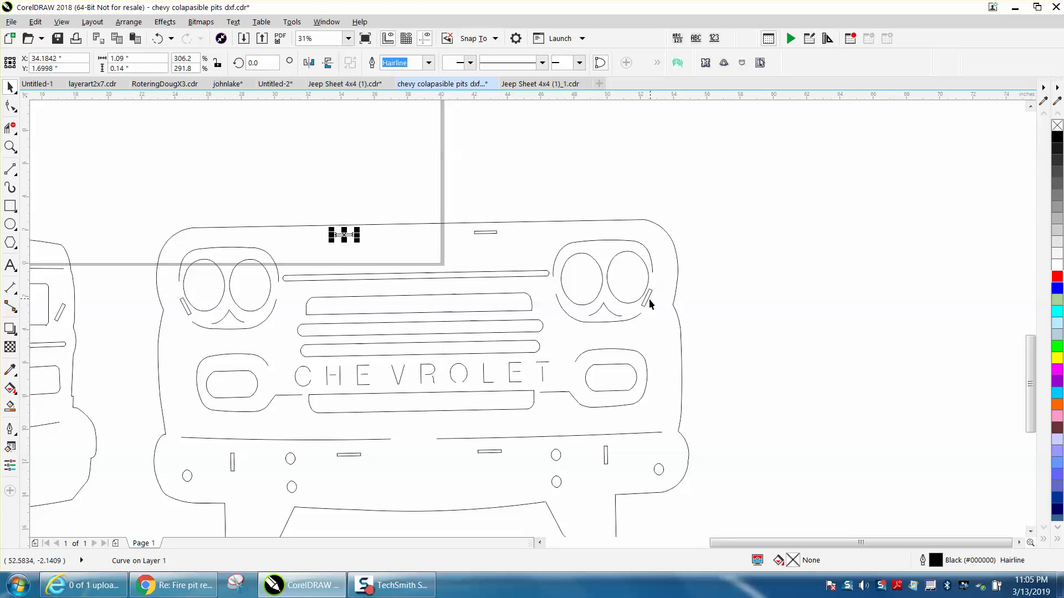
{"action": "scroll", "coordinate": [642, 296], "scroll_direction": "down", "scroll_amount": 1}
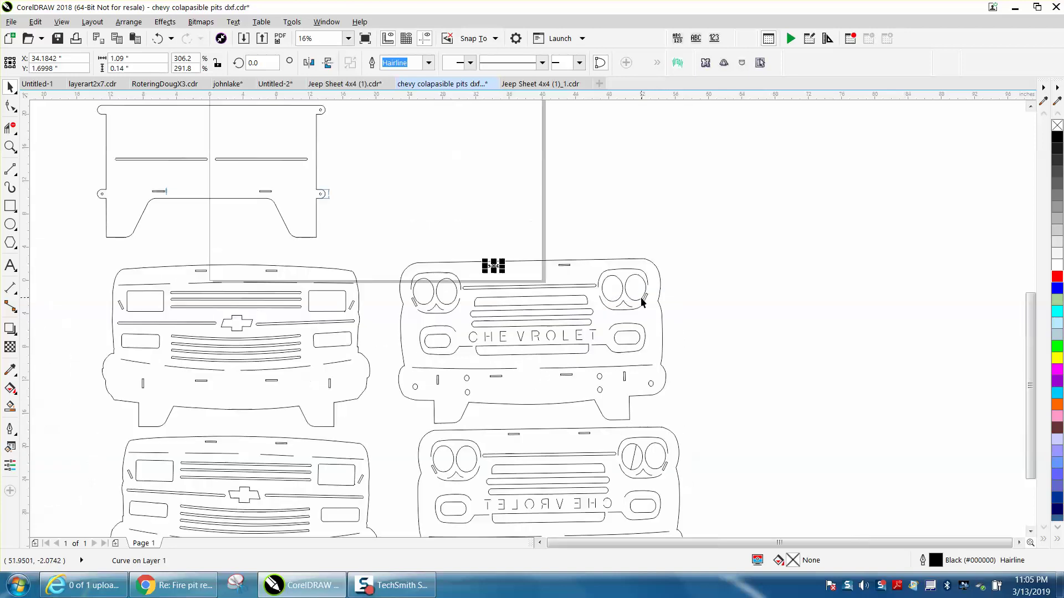
{"action": "scroll", "coordinate": [386, 266], "scroll_direction": "down", "scroll_amount": 2}
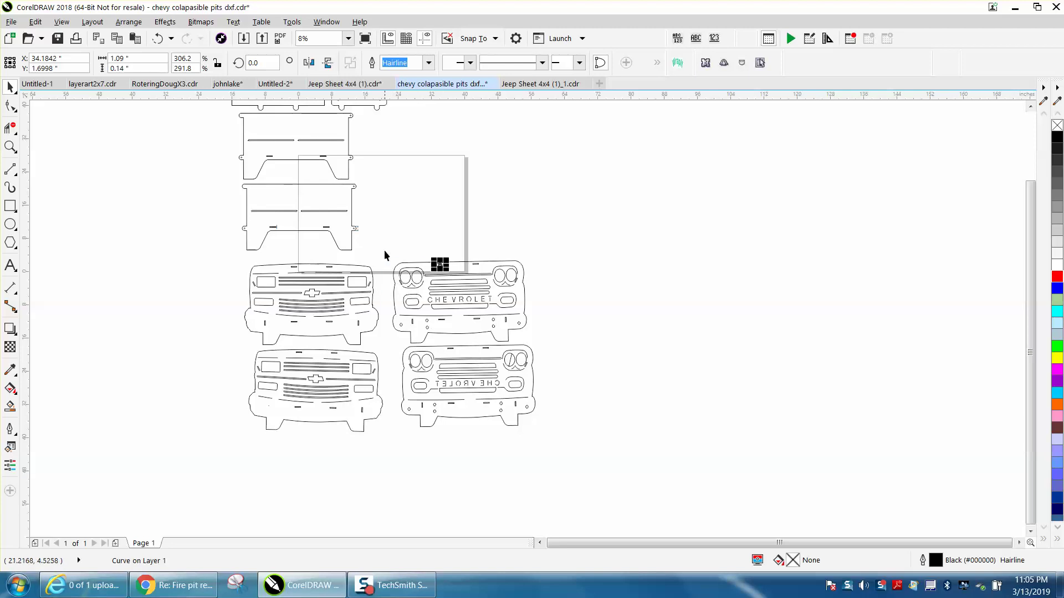
Marquee-select the mirrored lower-right CHEVROLET grille and delete its 35 objects.
{"action": "left_click", "coordinate": [516, 322]}
{"action": "mouse_move", "coordinate": [393, 342]}
{"action": "left_mouse_down"}
{"action": "mouse_move", "coordinate": [502, 429]}
{"action": "mouse_move", "coordinate": [563, 429]}
{"action": "left_mouse_up"}
{"action": "key", "text": "Delete"}
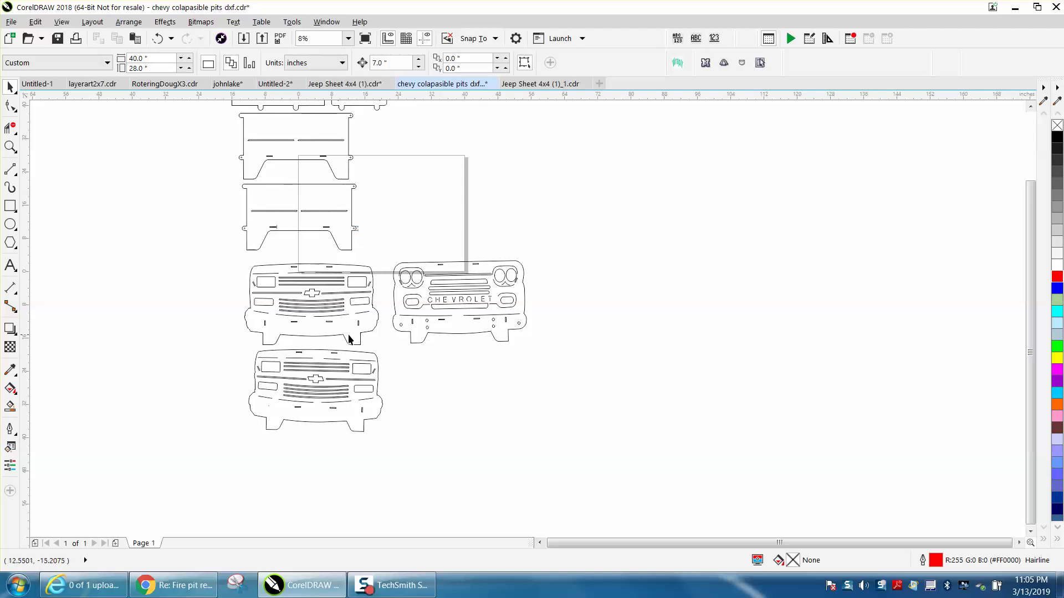
Select the two chevron-emblem grilles on the left and delete them.
{"action": "left_click_drag", "start_coordinate": [238, 260], "coordinate": [401, 432]}
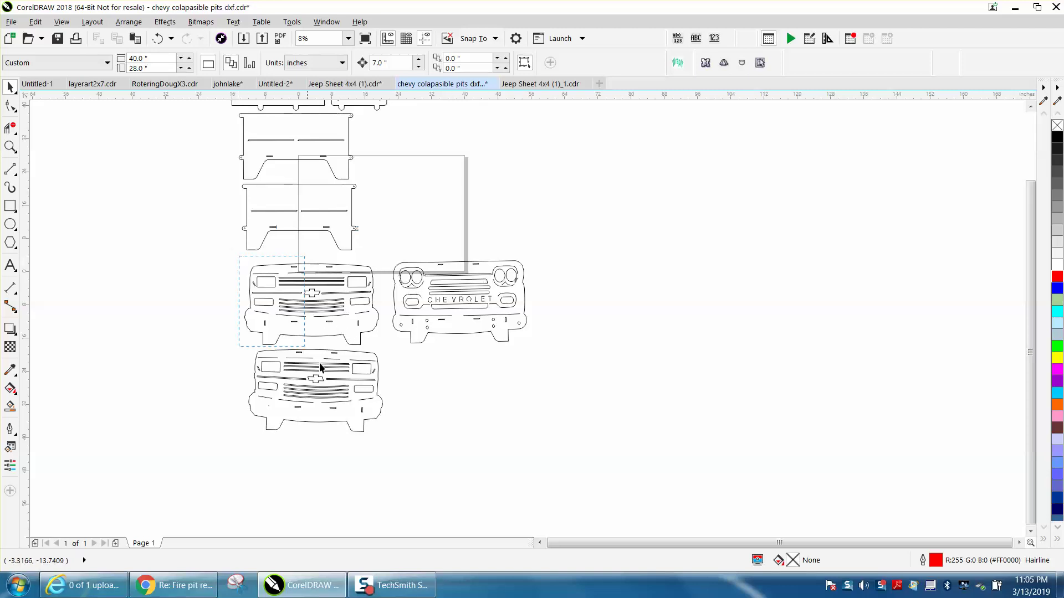
{"action": "left_click", "coordinate": [401, 432]}
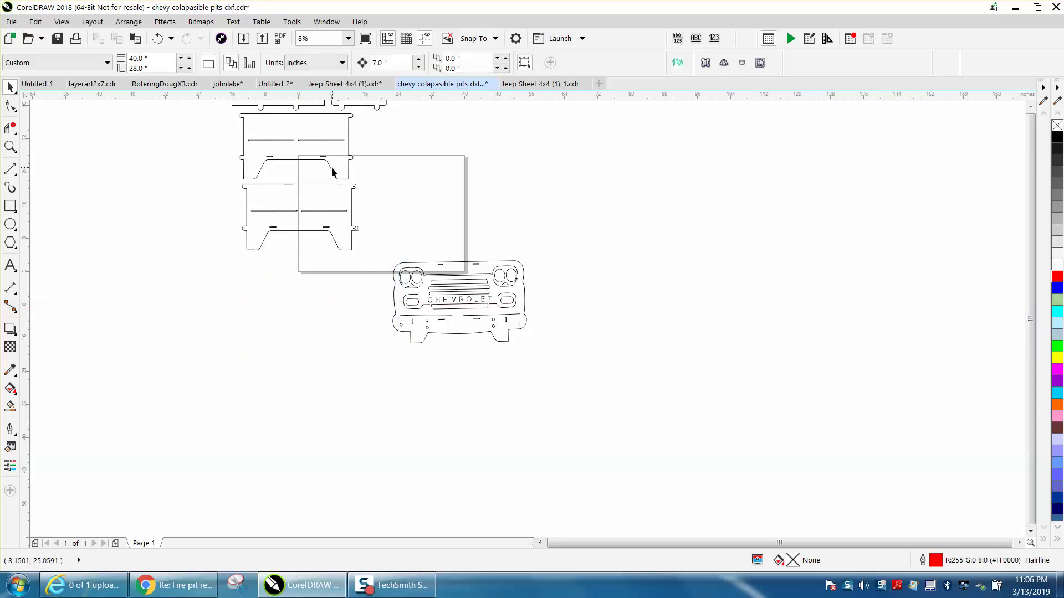
{"action": "scroll", "coordinate": [333, 170], "scroll_direction": "down", "scroll_amount": 2}
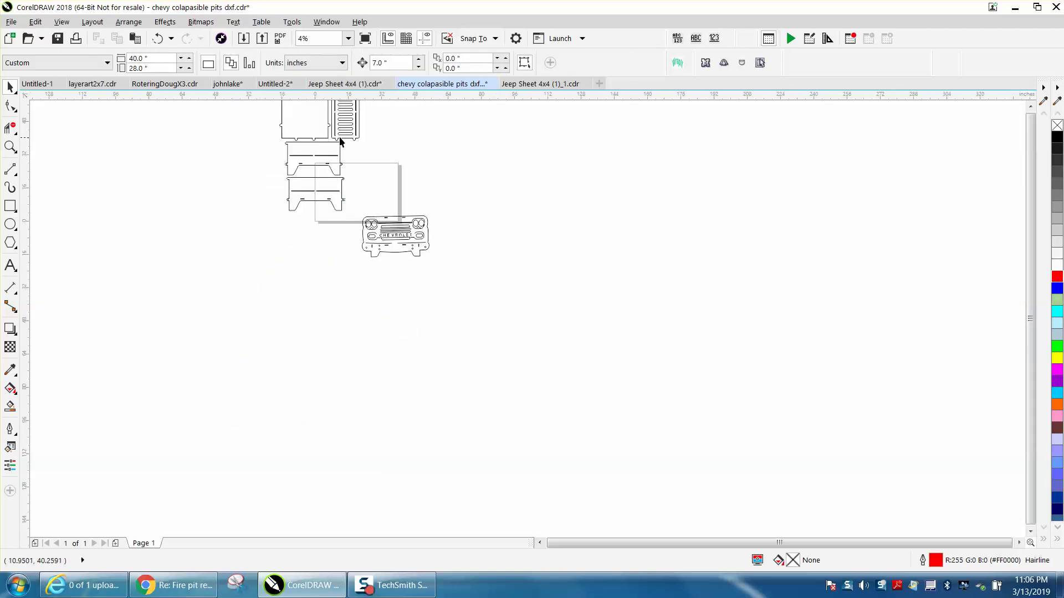
{"action": "scroll", "coordinate": [396, 213], "scroll_direction": "down", "scroll_amount": 1}
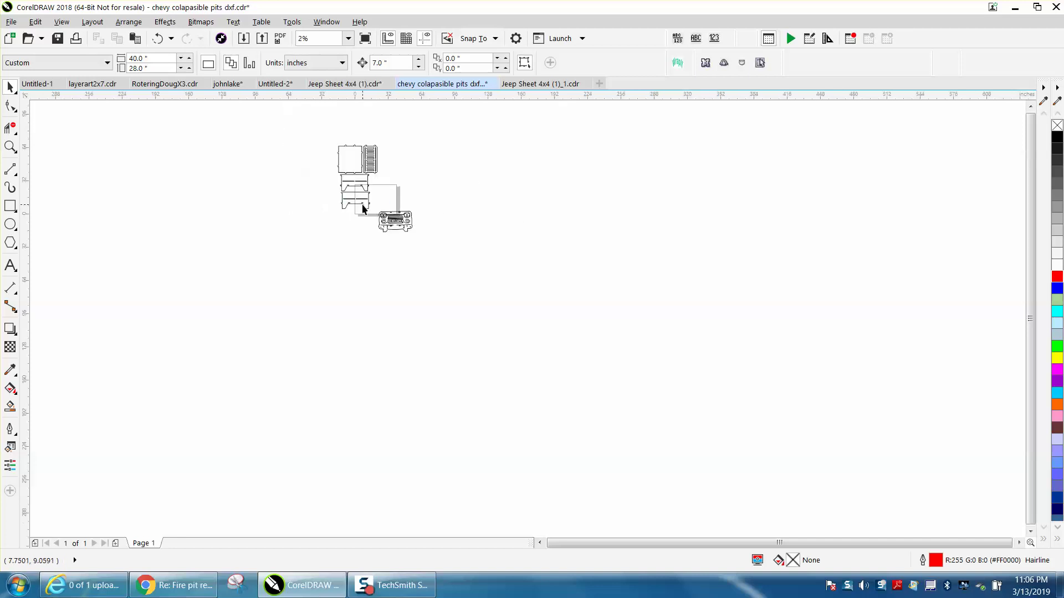
{"action": "left_click", "coordinate": [11, 147]}
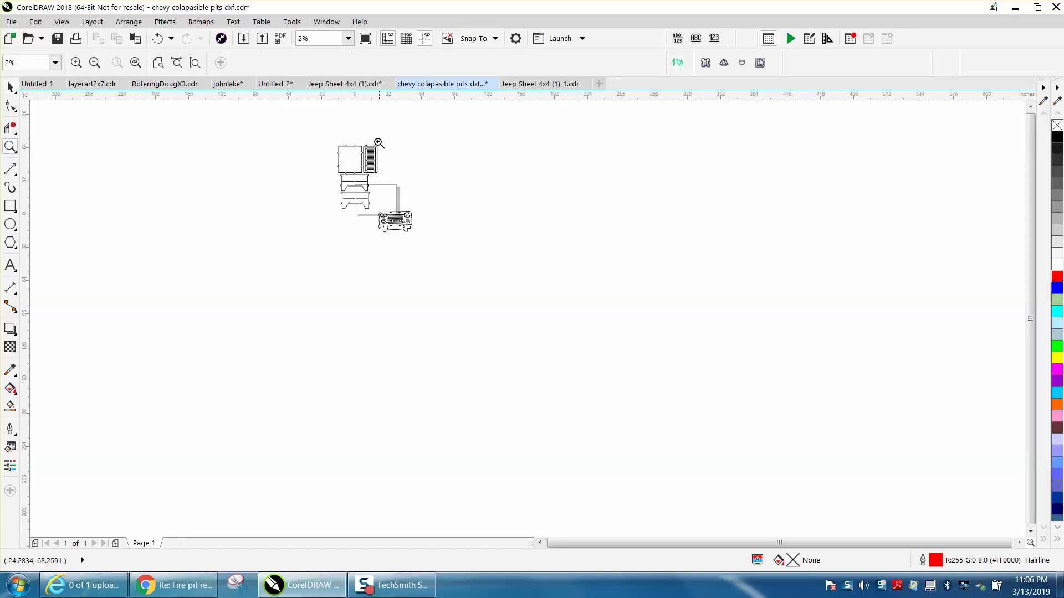
{"action": "left_click_drag", "start_coordinate": [366, 137], "coordinate": [416, 190]}
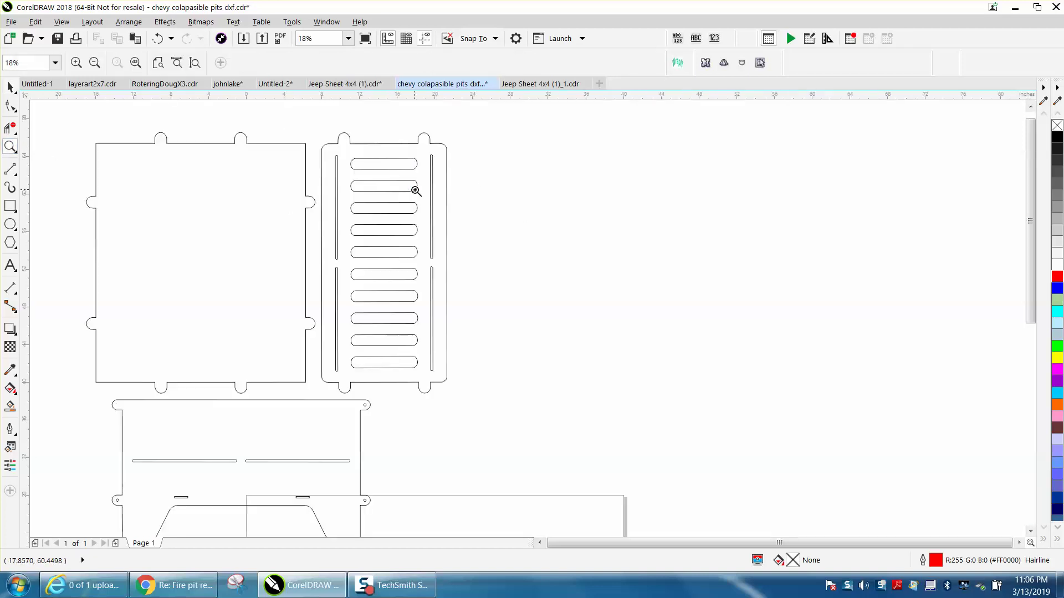
{"action": "scroll", "coordinate": [416, 190], "scroll_direction": "down", "scroll_amount": 1}
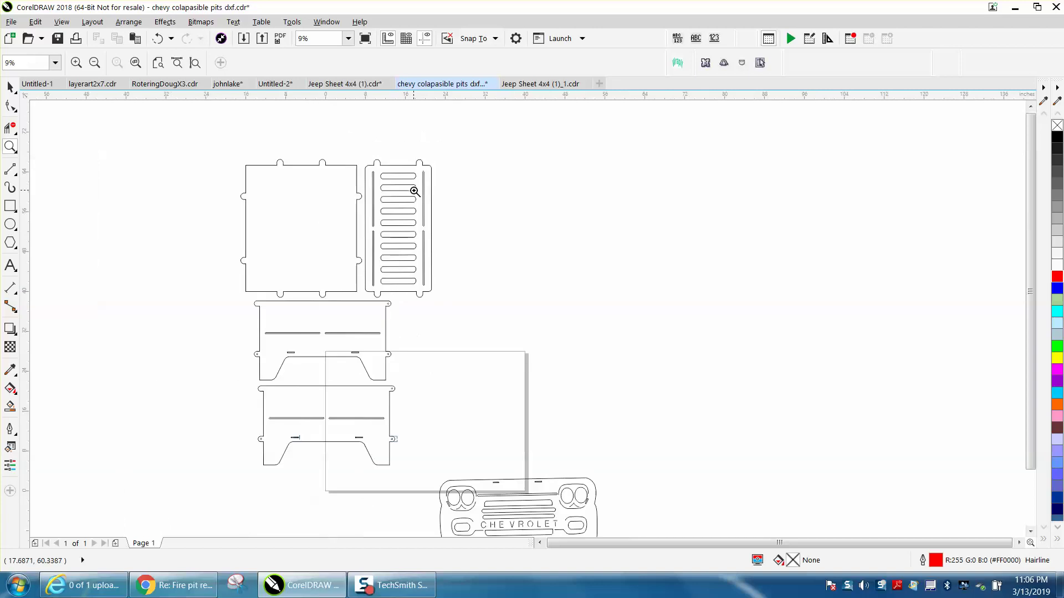
{"action": "scroll", "coordinate": [414, 191], "scroll_direction": "down", "scroll_amount": 1}
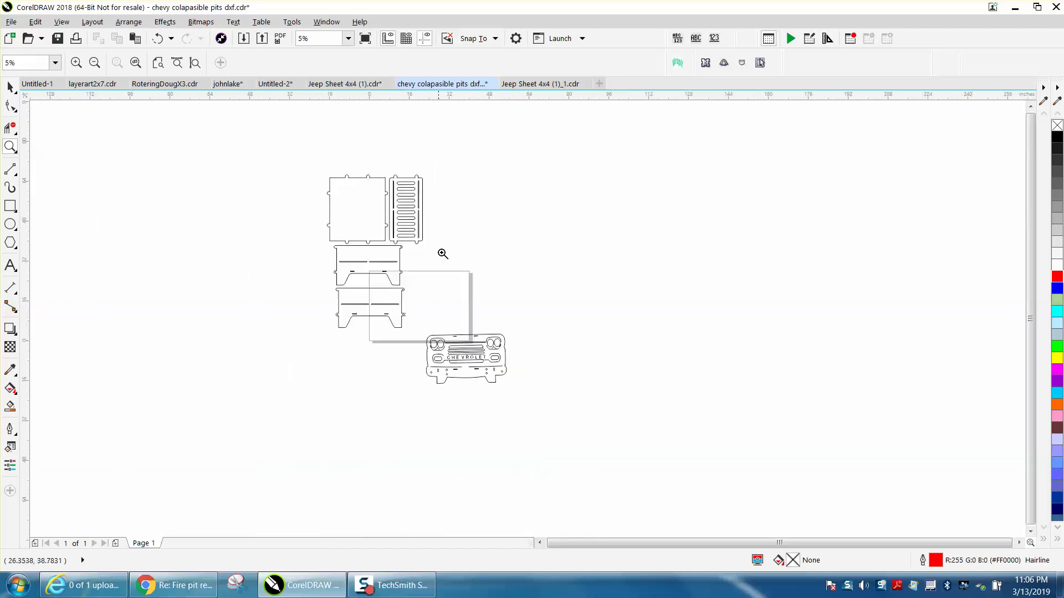
{"action": "left_click_drag", "start_coordinate": [436, 321], "coordinate": [540, 382]}
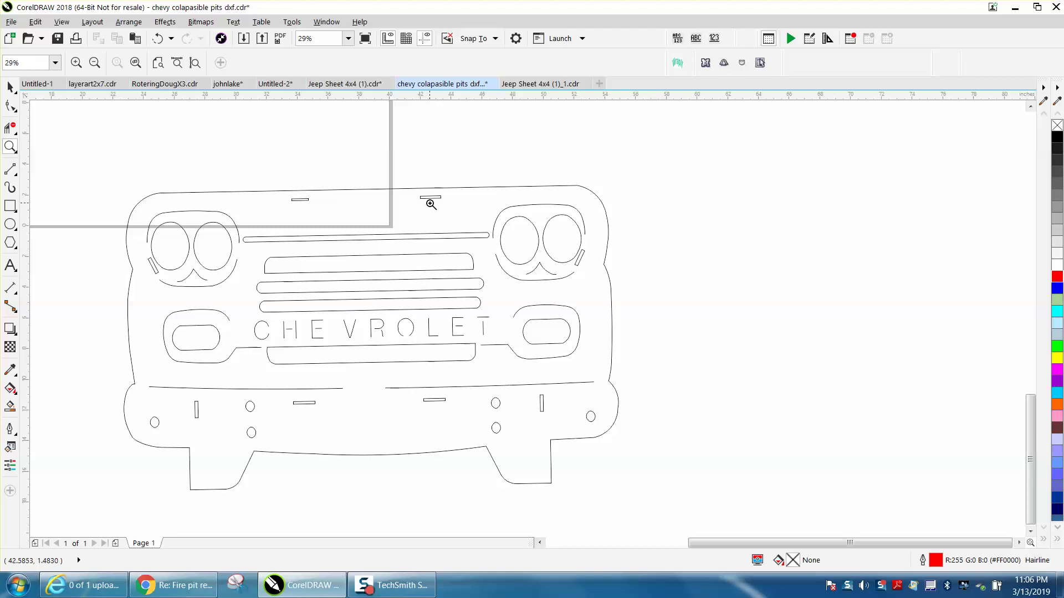
{"action": "scroll", "coordinate": [382, 218], "scroll_direction": "down", "scroll_amount": 2}
{"action": "scroll", "coordinate": [452, 230], "scroll_direction": "down", "scroll_amount": 1}
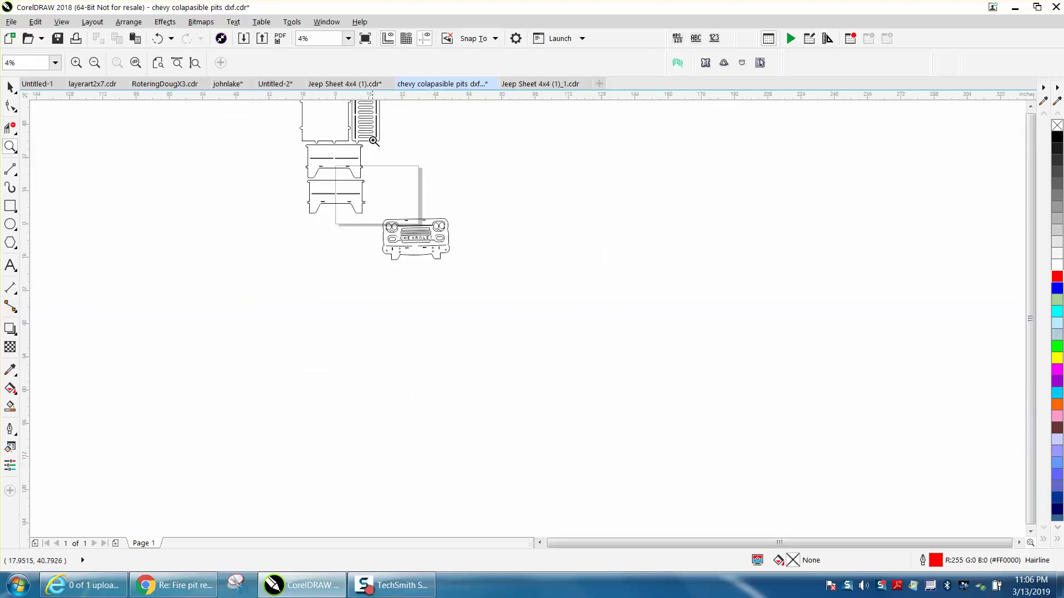
{"action": "scroll", "coordinate": [366, 138], "scroll_direction": "up", "scroll_amount": 4}
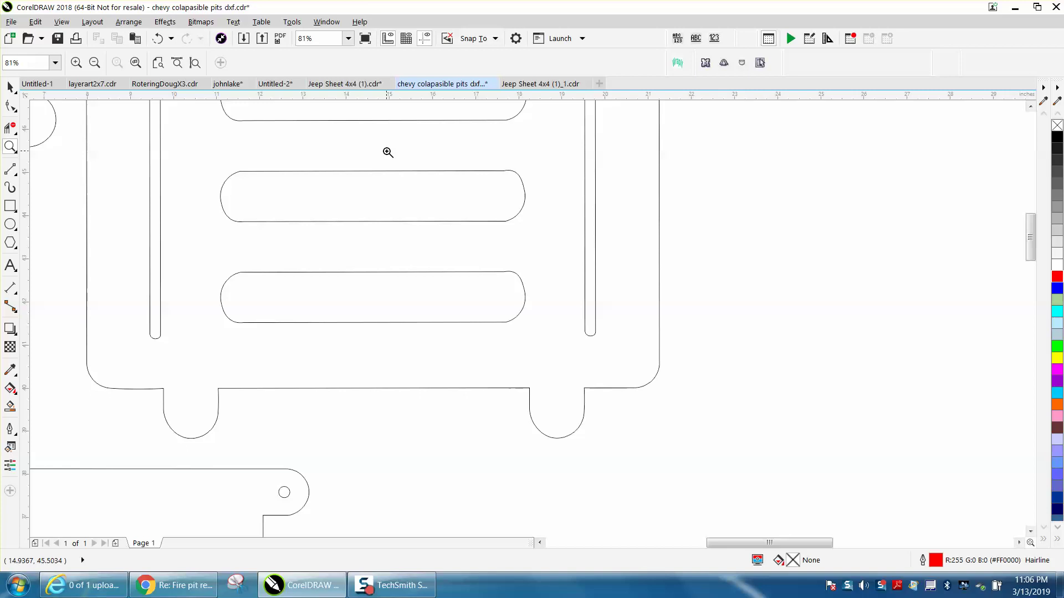
{"action": "scroll", "coordinate": [387, 153], "scroll_direction": "down", "scroll_amount": 1}
{"action": "scroll", "coordinate": [500, 205], "scroll_direction": "up", "scroll_amount": 3}
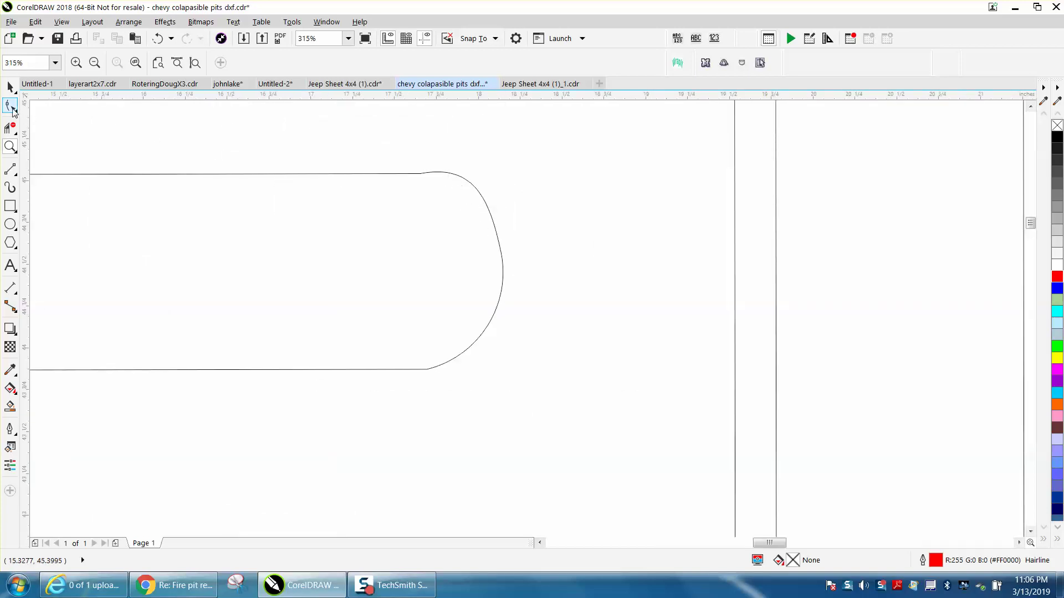
With the Shape tool, reshape the upper curve of the grate slot's rounded end.
{"action": "left_click", "coordinate": [12, 108]}
{"action": "left_click", "coordinate": [438, 175]}
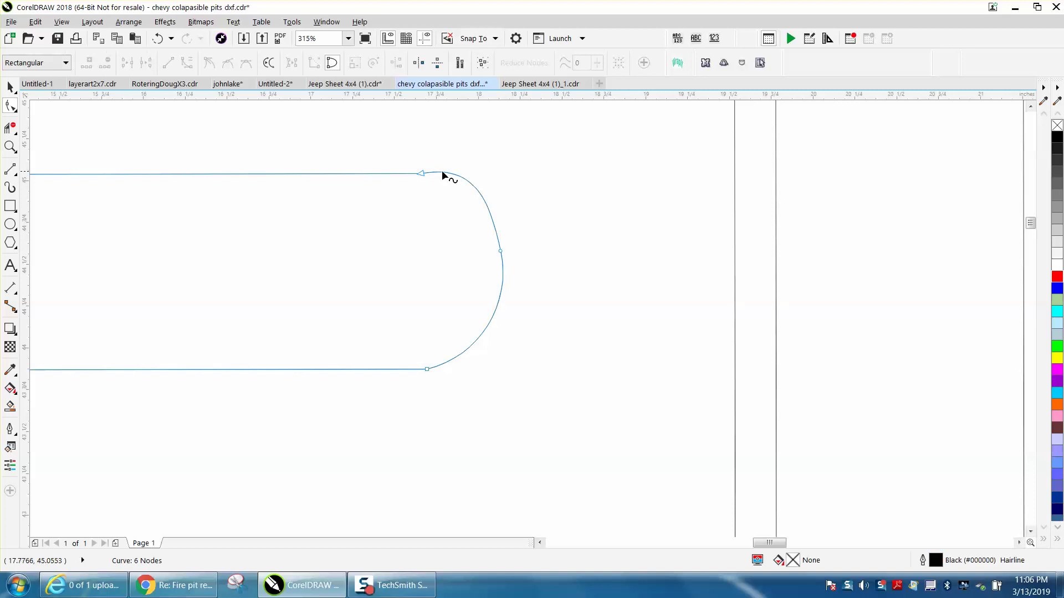
{"action": "left_click", "coordinate": [422, 173]}
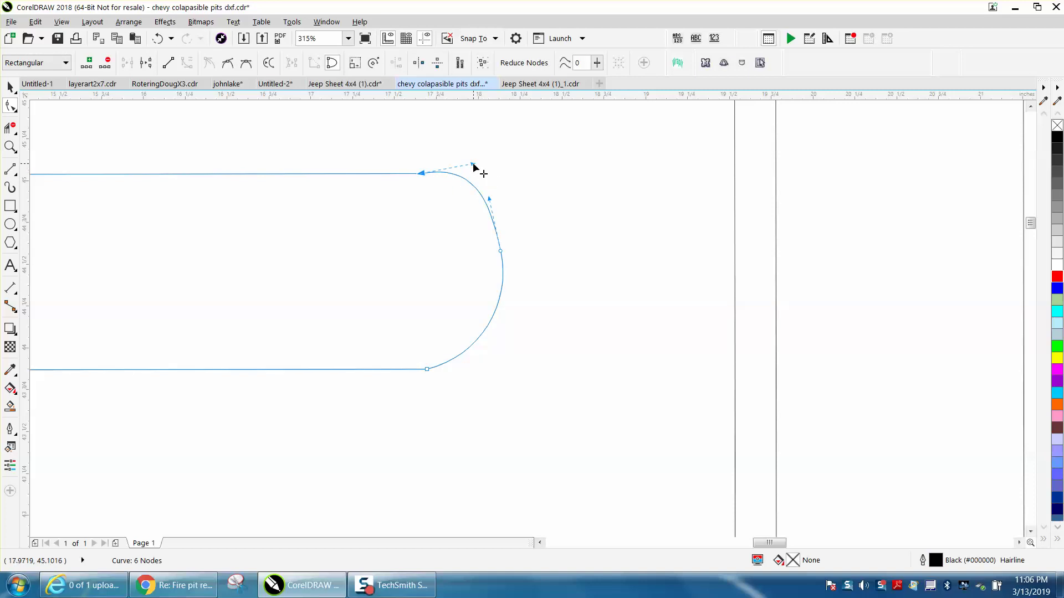
{"action": "left_click_drag", "start_coordinate": [474, 167], "coordinate": [478, 178]}
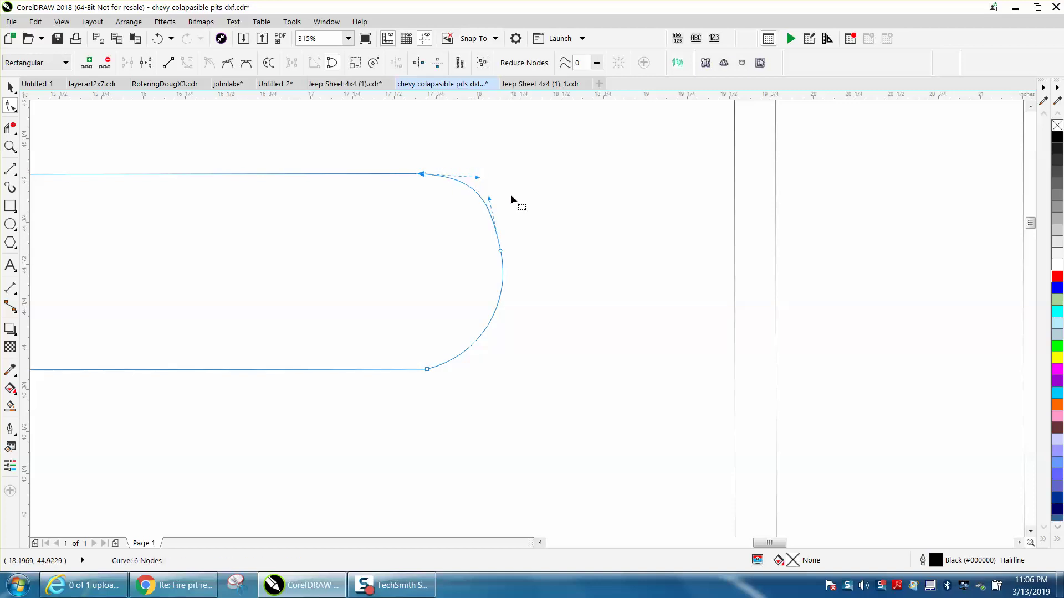
Delete the extra node on the slot's rounded end, leaving five nodes.
{"action": "left_click", "coordinate": [501, 249]}
{"action": "key", "text": "Delete"}
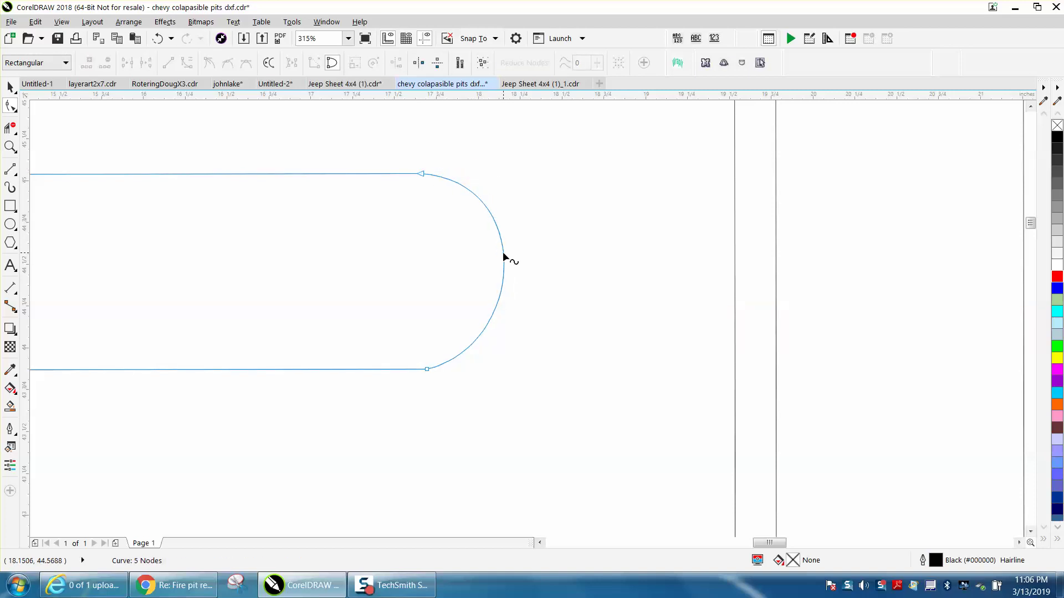
{"action": "left_click", "coordinate": [503, 260]}
{"action": "scroll", "coordinate": [520, 258], "scroll_direction": "down", "scroll_amount": 2}
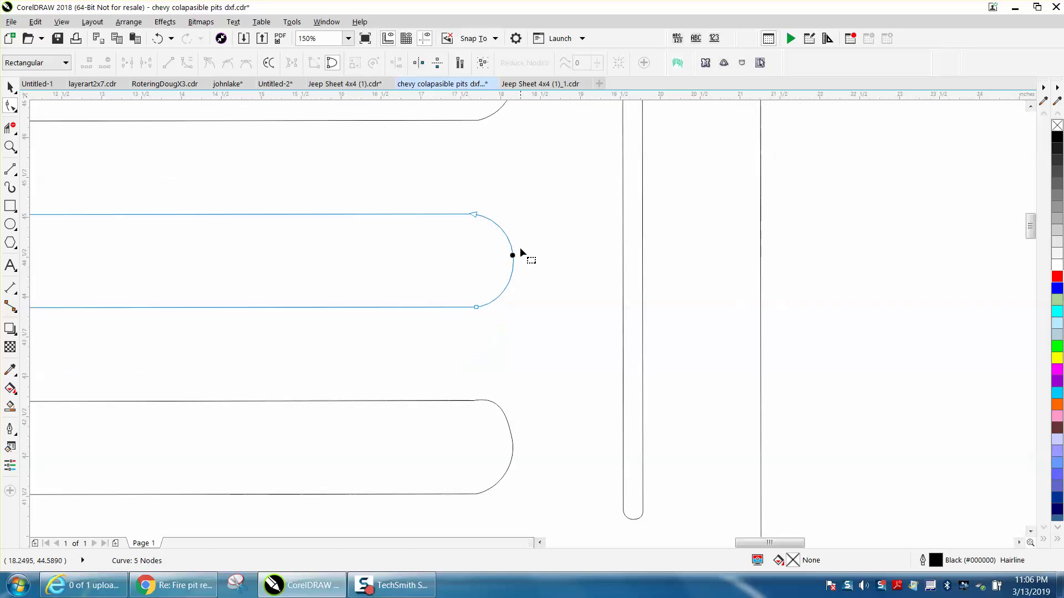
{"action": "scroll", "coordinate": [519, 247], "scroll_direction": "down", "scroll_amount": 2}
{"action": "scroll", "coordinate": [488, 224], "scroll_direction": "down", "scroll_amount": 2}
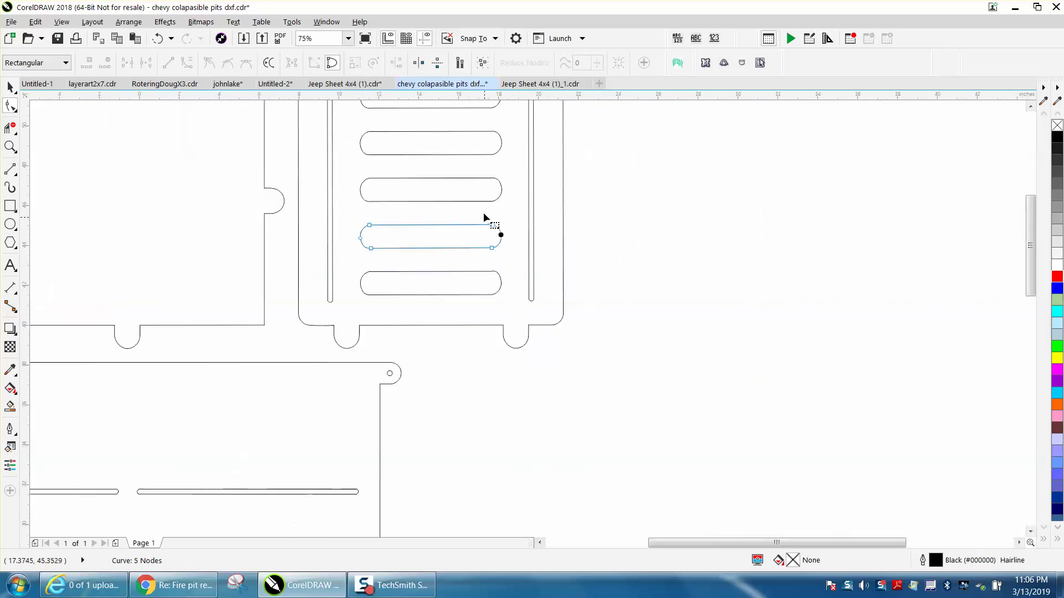
{"action": "scroll", "coordinate": [488, 217], "scroll_direction": "down", "scroll_amount": 2}
{"action": "scroll", "coordinate": [491, 212], "scroll_direction": "down", "scroll_amount": 2}
{"action": "scroll", "coordinate": [495, 211], "scroll_direction": "down", "scroll_amount": 2}
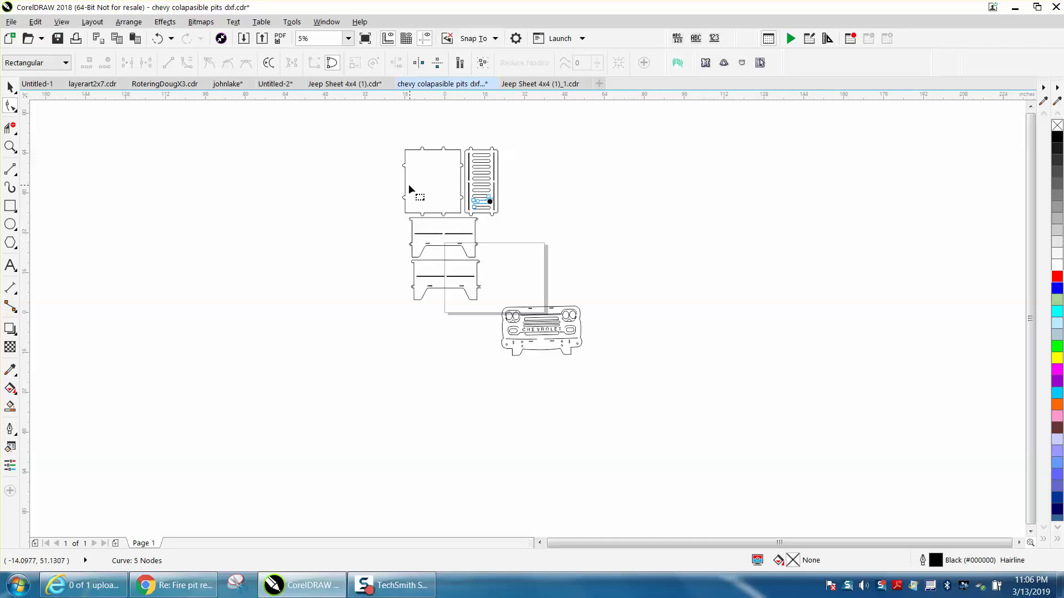
{"action": "key", "text": "z"}
{"action": "left_click_drag", "start_coordinate": [389, 138], "coordinate": [587, 342]}
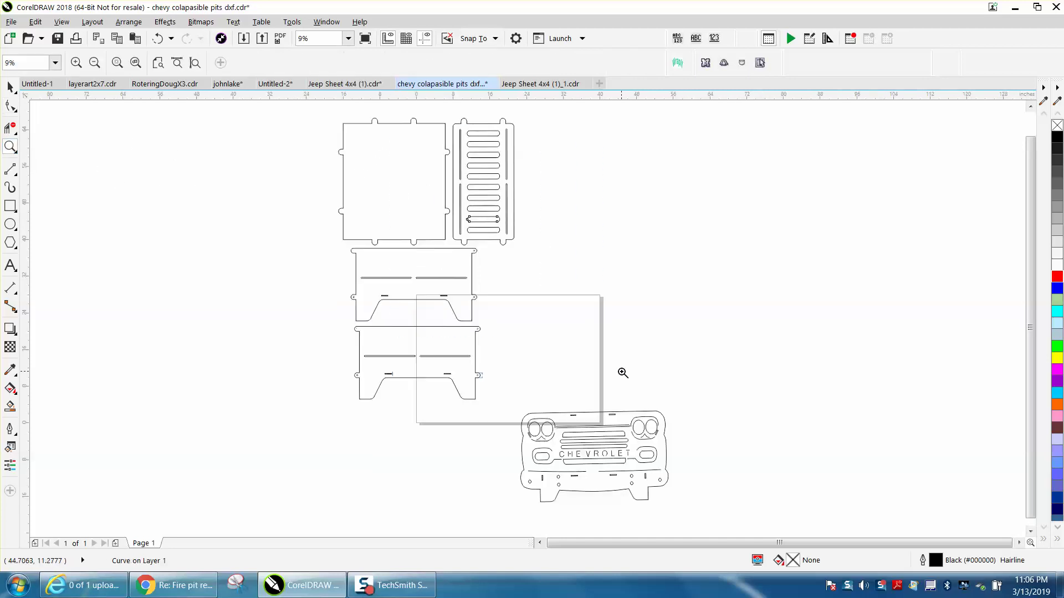